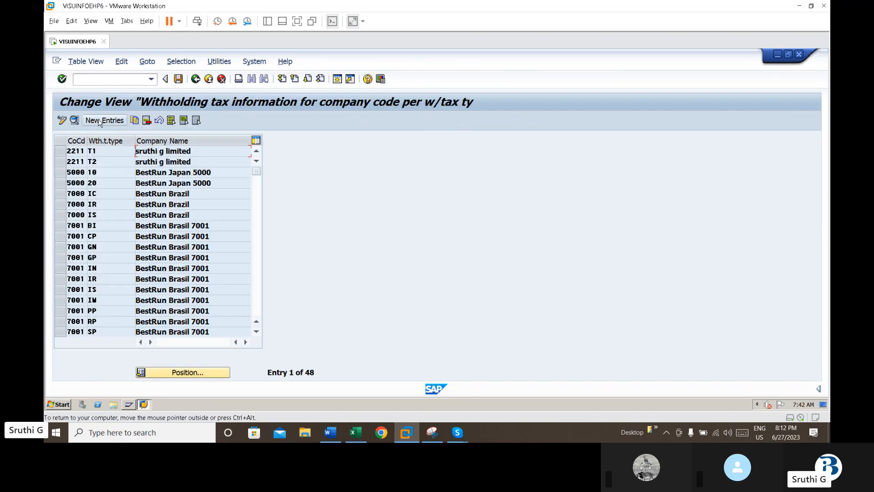
- Create a new withholding tax entry for company code BA12 with withholding tax type A1
{"action": "left_click", "coordinate": [101, 122]}
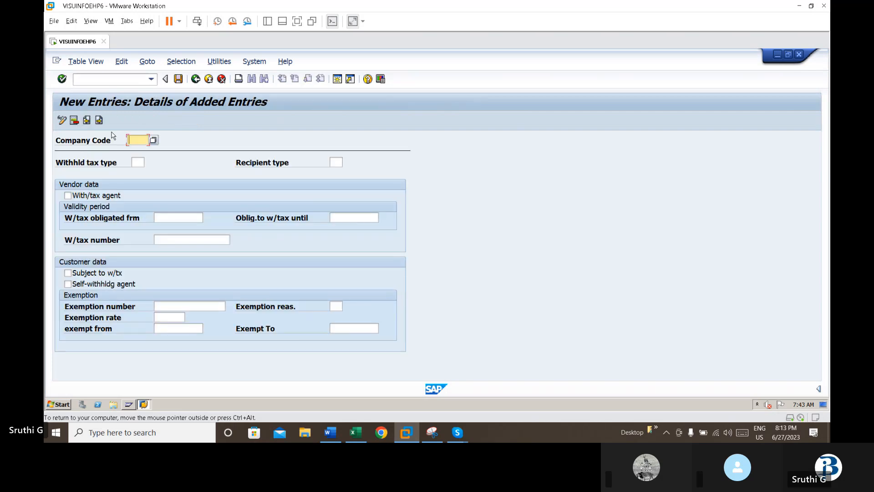
{"action": "type", "text": "ba12"}
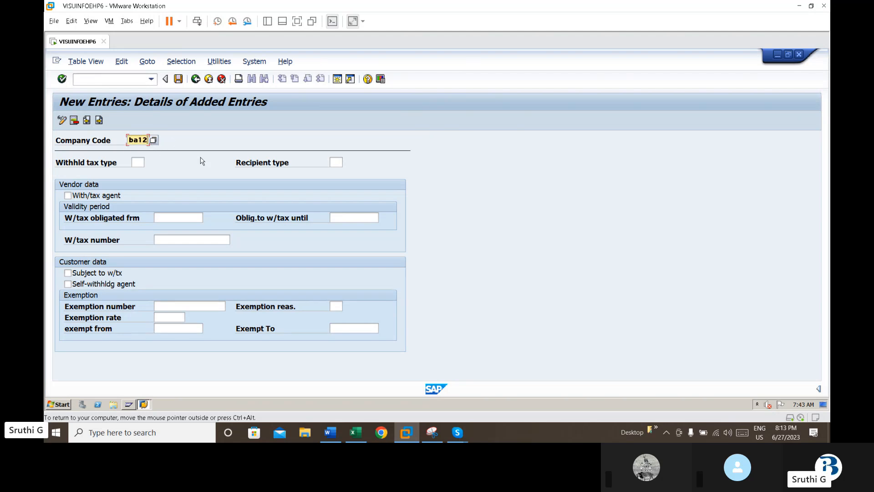
{"action": "left_click", "coordinate": [139, 161]}
{"action": "type", "text": "a1"}
{"action": "key", "text": "Tab"}
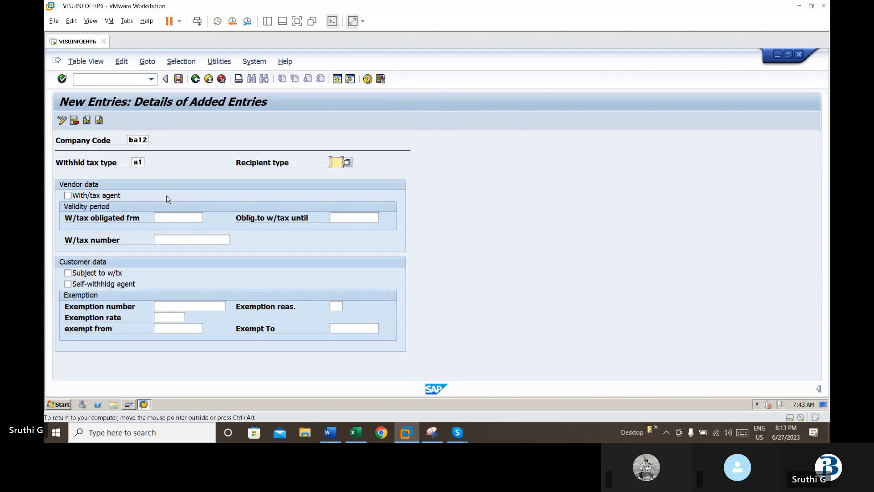
- Mark the A1 entry as withholding tax agent in the vendor data, with the obligation starting on 27.06.2023
{"action": "left_click", "coordinate": [68, 195]}
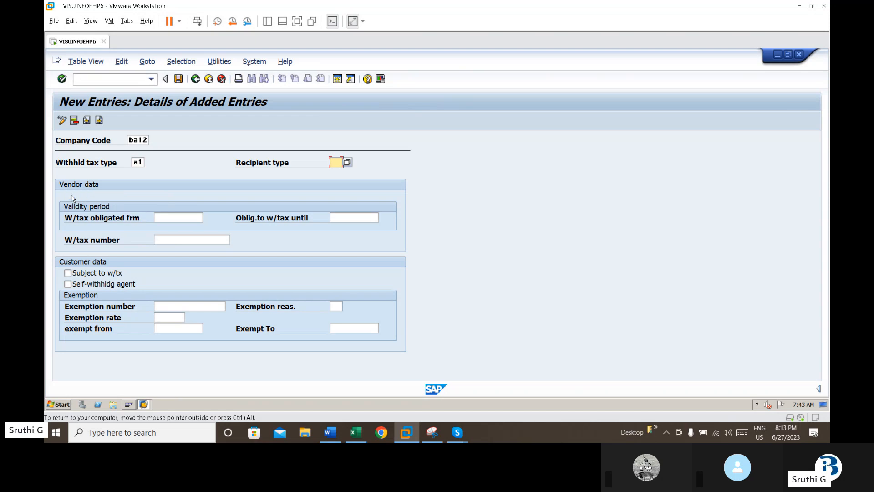
{"action": "left_click", "coordinate": [72, 197]}
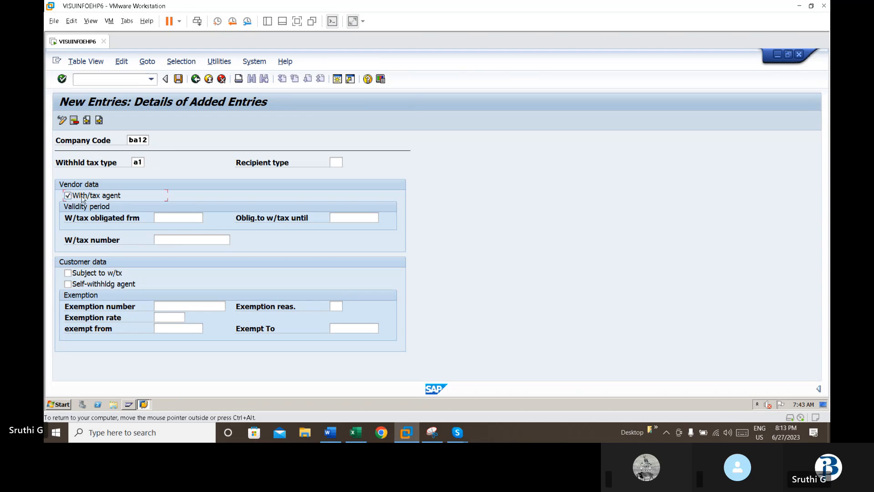
{"action": "left_click", "coordinate": [182, 214]}
{"action": "type", "text": "2"}
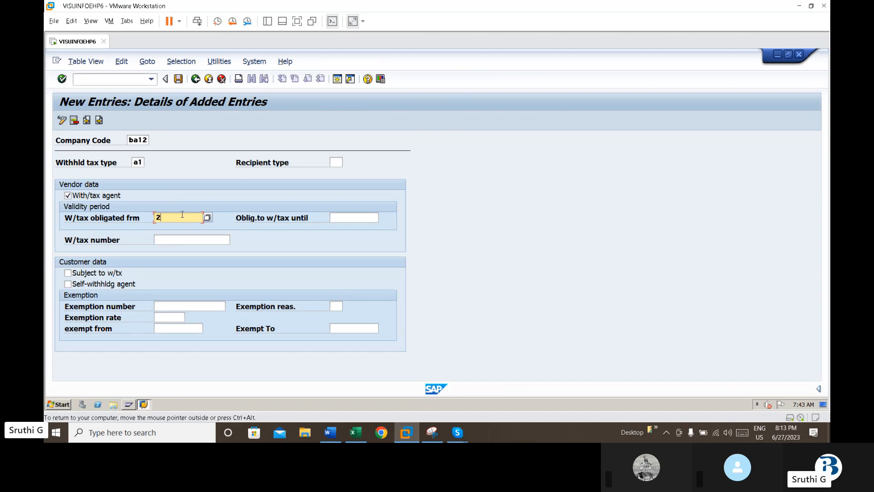
{"action": "type", "text": "7.06"}
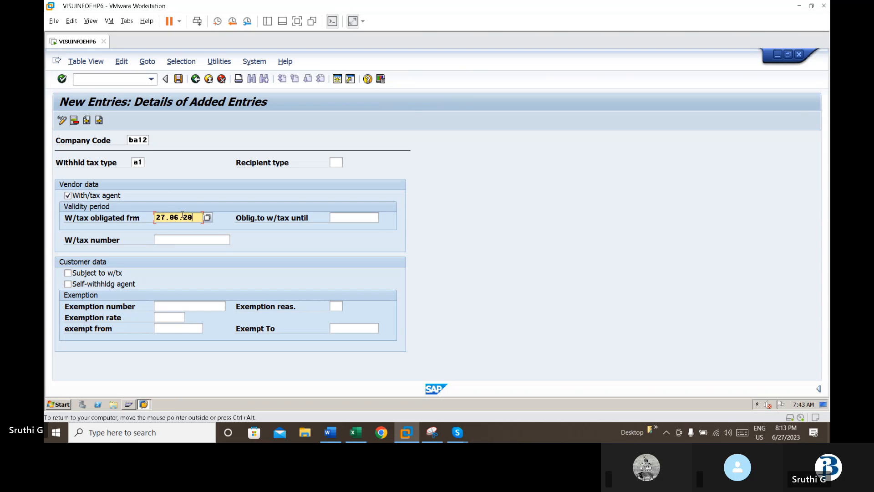
{"action": "type", "text": ".2023"}
{"action": "key", "text": "Tab"}
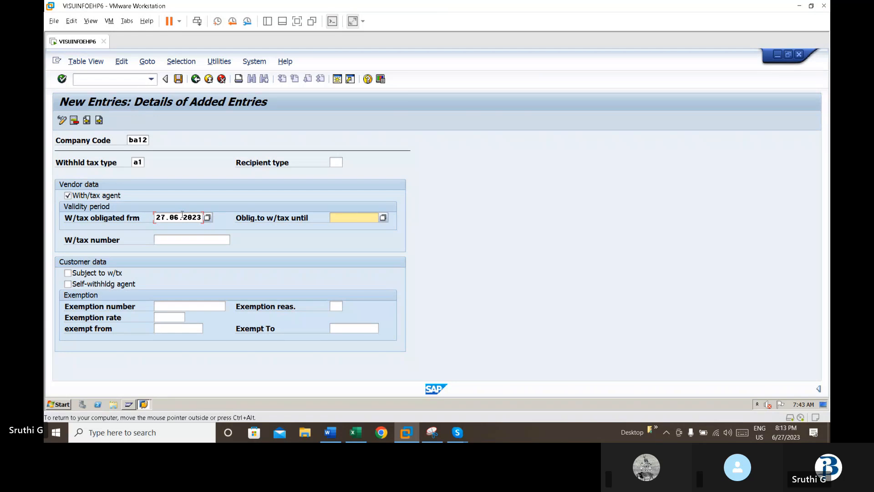
- Set the A1 entry's obligation end date to 31.03.9999 and save it under the proposed ba12 customizing request
{"action": "type", "text": "31"}
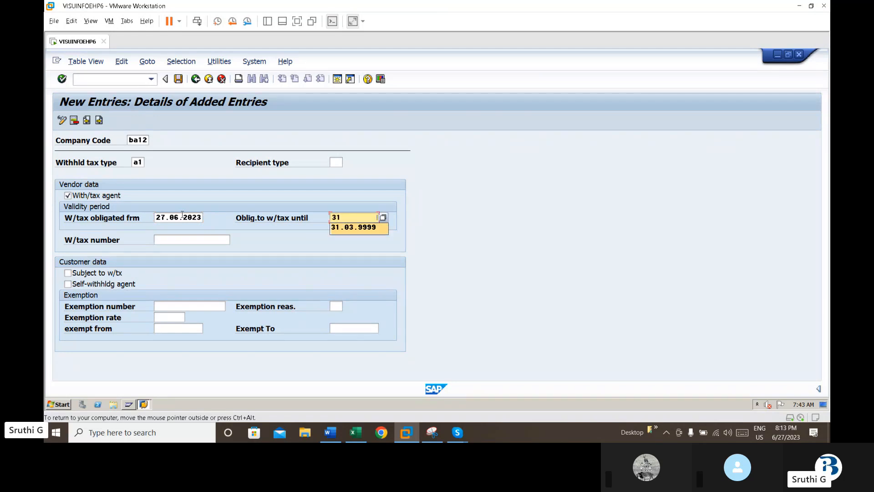
{"action": "key", "text": "Down"}
{"action": "key", "text": "Return"}
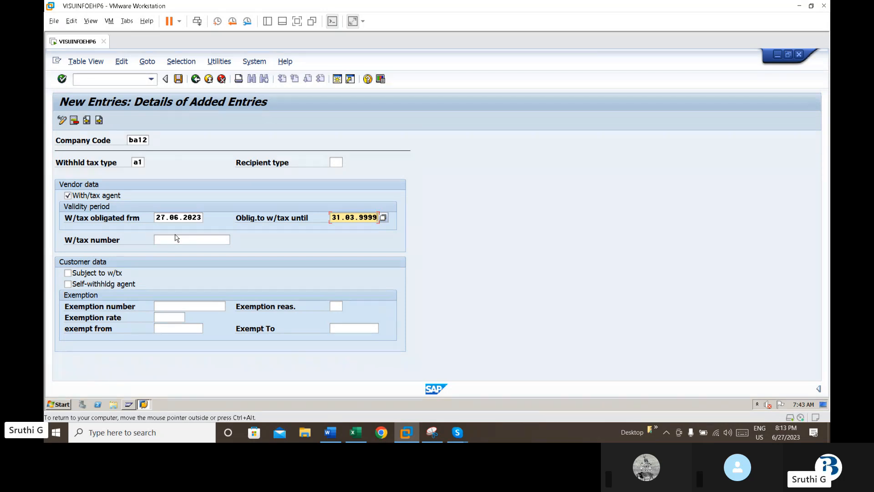
{"action": "key", "text": "Return"}
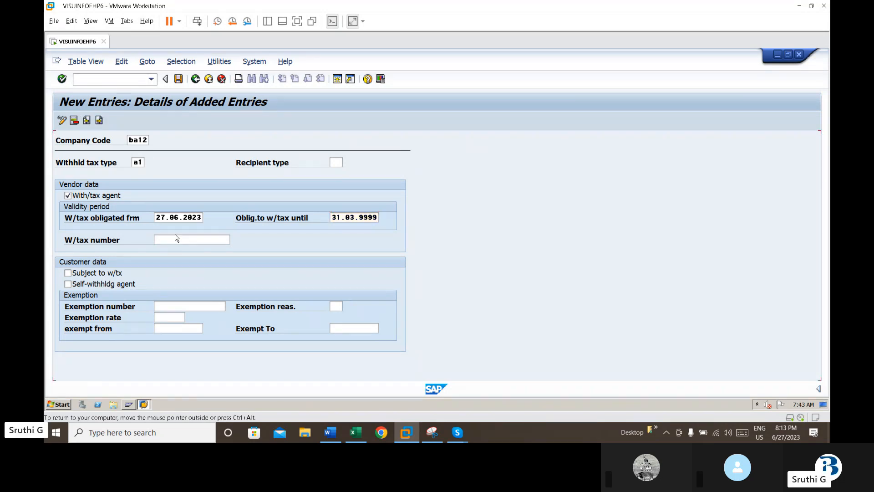
{"action": "left_click", "coordinate": [178, 80]}
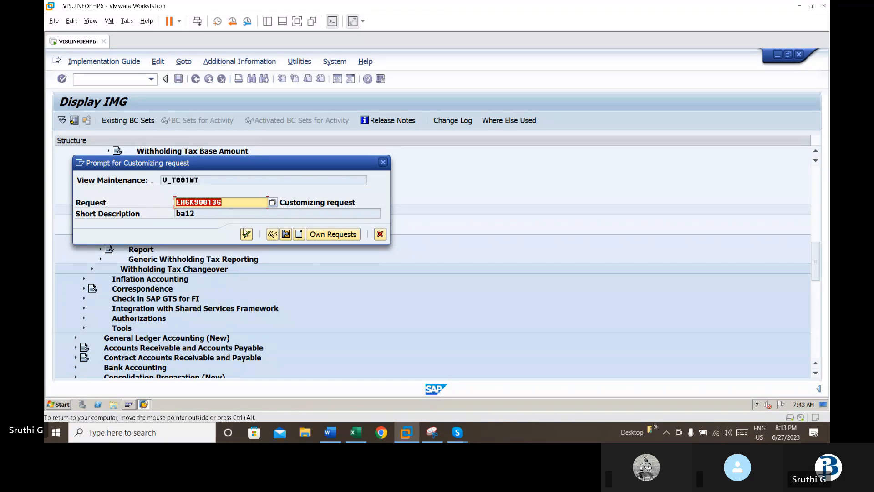
{"action": "left_click", "coordinate": [245, 234]}
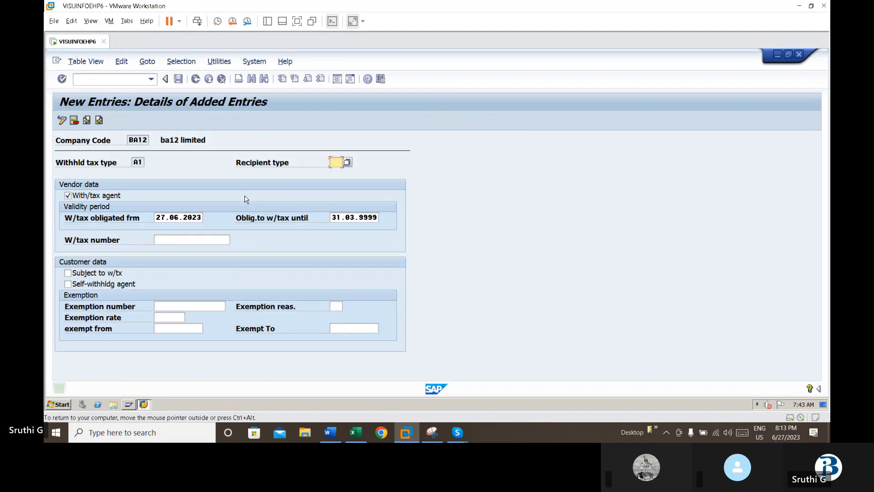
- Start the next entry for company code BA12 with withholding tax type A2
{"action": "left_click", "coordinate": [98, 120]}
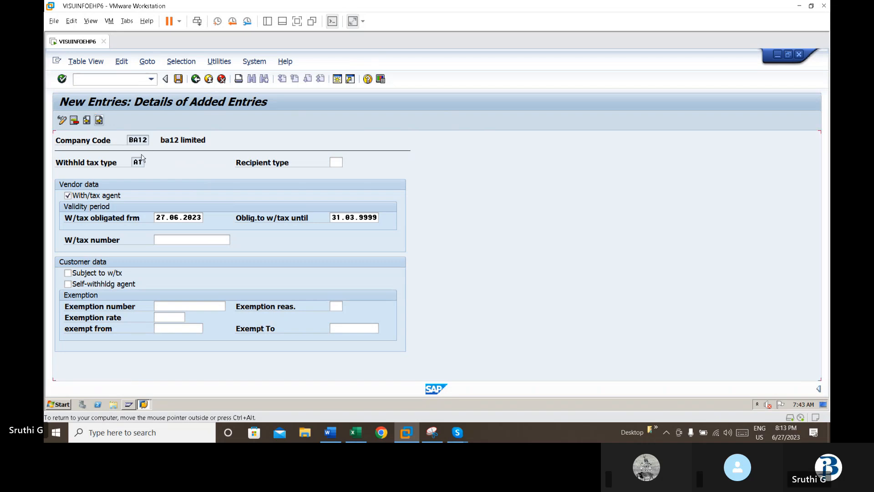
{"action": "type", "text": "ba"}
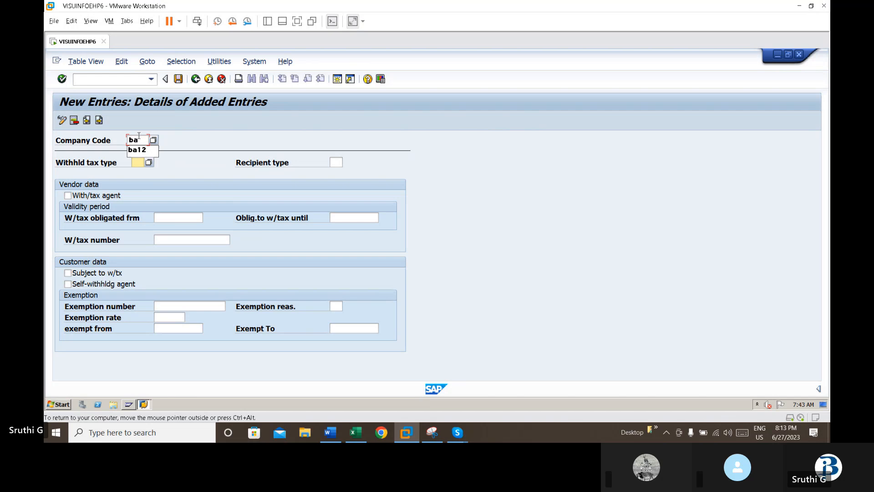
{"action": "key", "text": "Tab"}
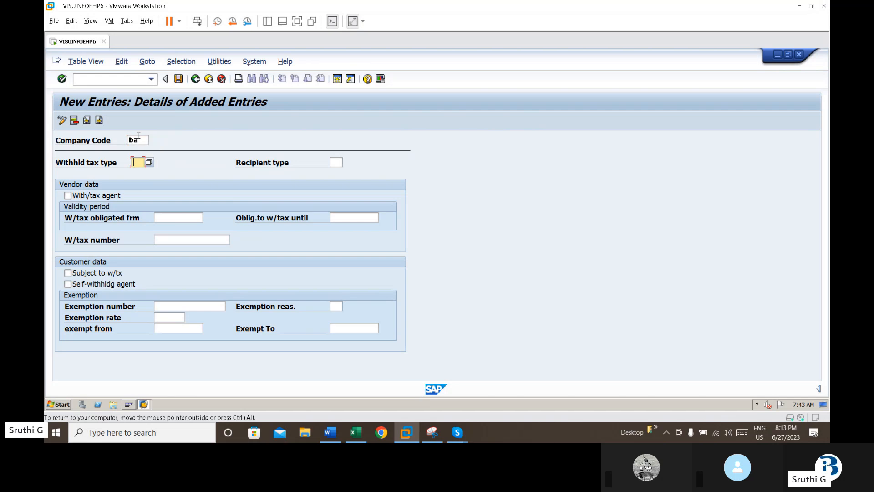
{"action": "type", "text": "12"}
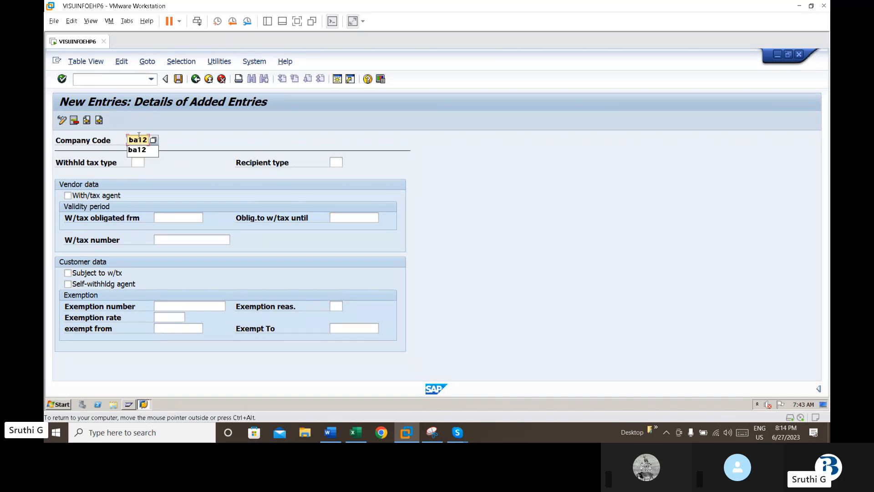
{"action": "key", "text": "Tab"}
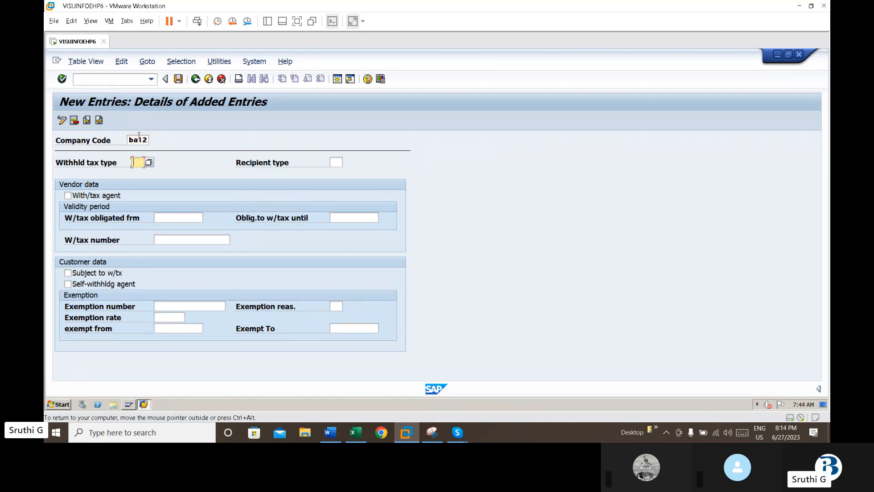
{"action": "type", "text": "a2"}
{"action": "key", "text": "Tab"}
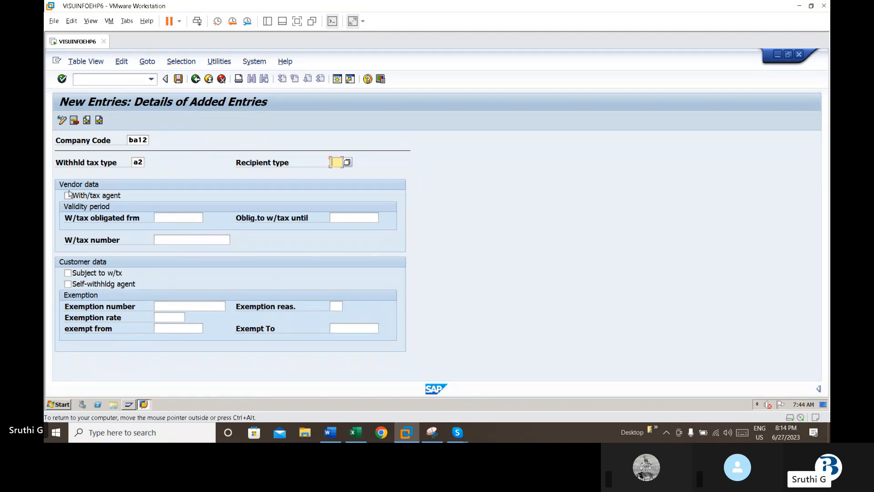
- Mark the A2 entry as withholding tax agent in the vendor data, with the obligation starting on 27.06.2023
{"action": "left_click", "coordinate": [67, 195]}
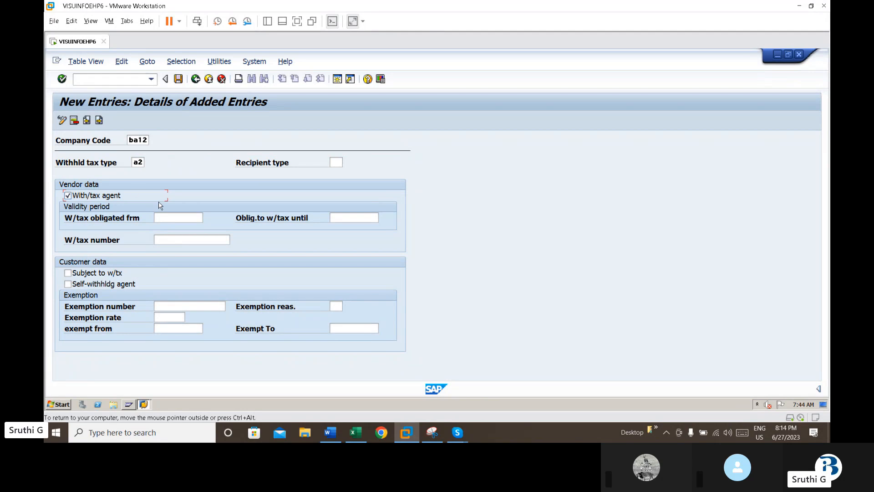
{"action": "left_click", "coordinate": [168, 219]}
{"action": "type", "text": "2"}
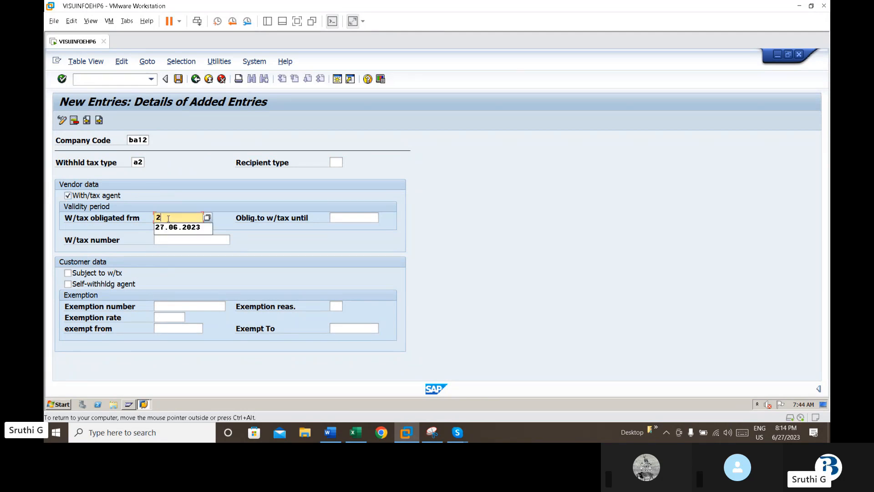
{"action": "key", "text": "Down"}
{"action": "key", "text": "Return"}
{"action": "key", "text": "Tab"}
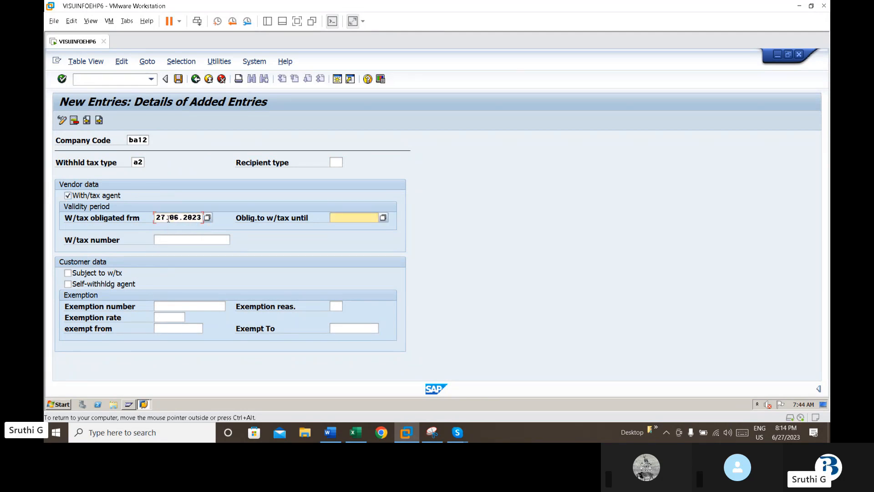
- Set the A2 entry's obligation end date to 31.03.9999 and save the entry
{"action": "type", "text": "3"}
{"action": "key", "text": "Down"}
{"action": "key", "text": "Return"}
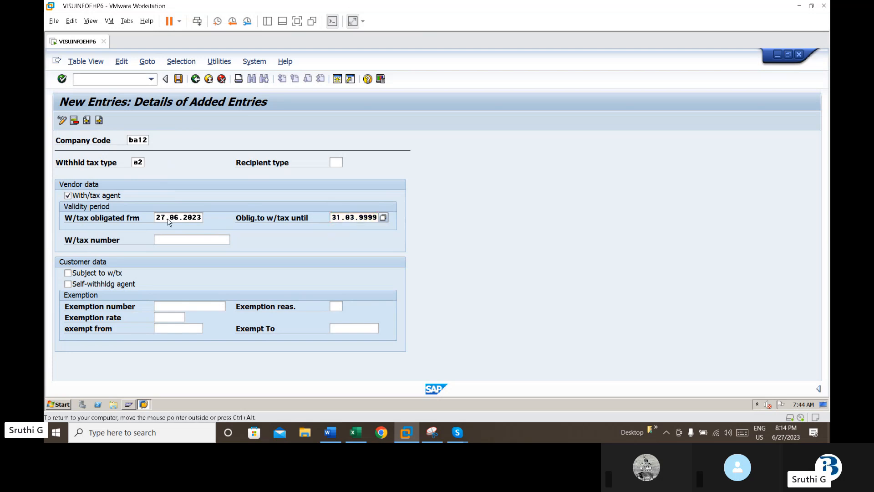
{"action": "key", "text": "Return"}
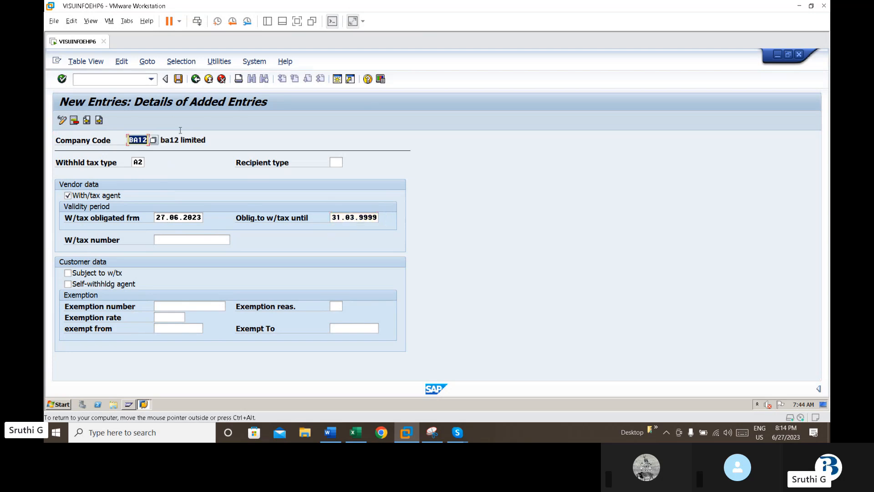
{"action": "left_click", "coordinate": [180, 81]}
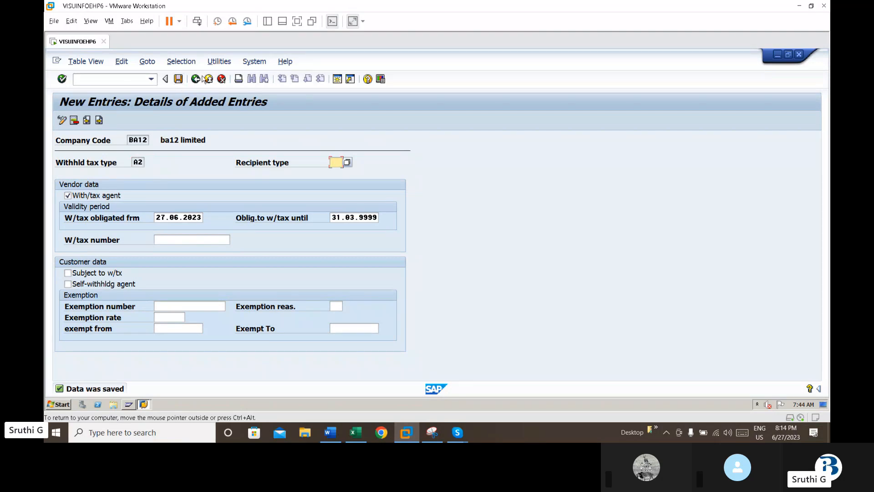
- Return to the implementation guide and open the Activate Extended Withholding Tax activity
{"action": "left_click", "coordinate": [195, 80]}
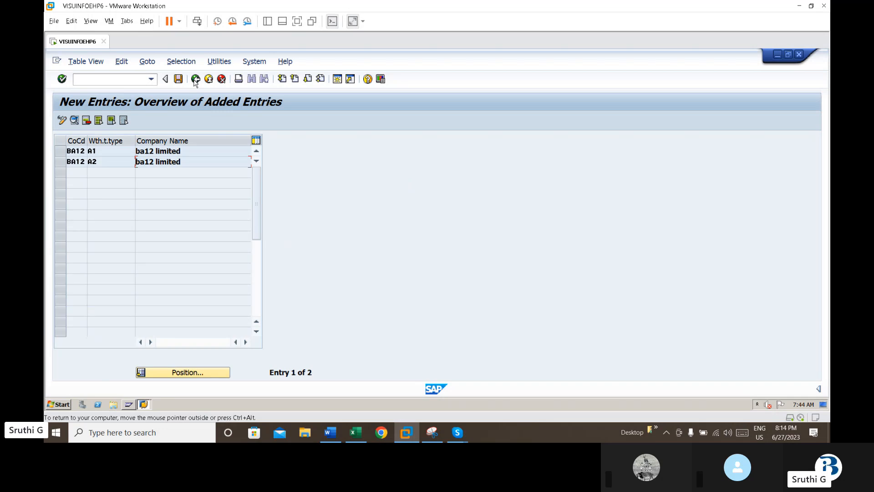
{"action": "left_click", "coordinate": [195, 79]}
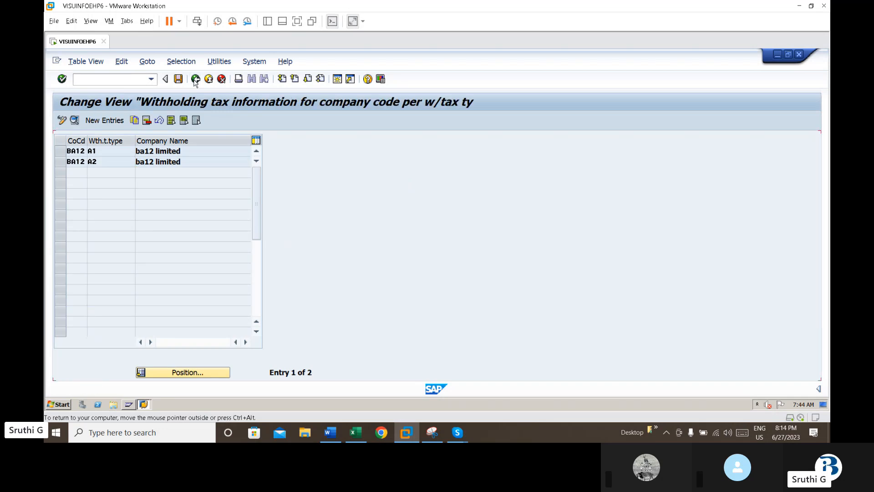
{"action": "left_click", "coordinate": [196, 80]}
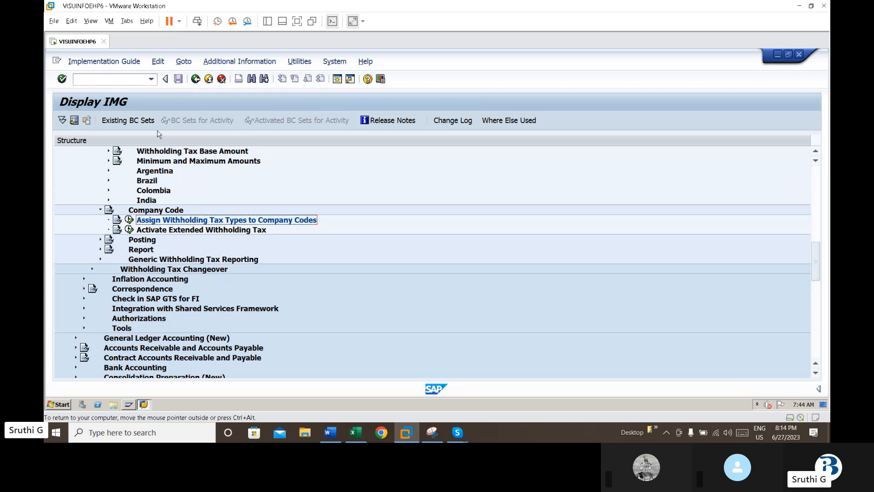
{"action": "left_click", "coordinate": [129, 230]}
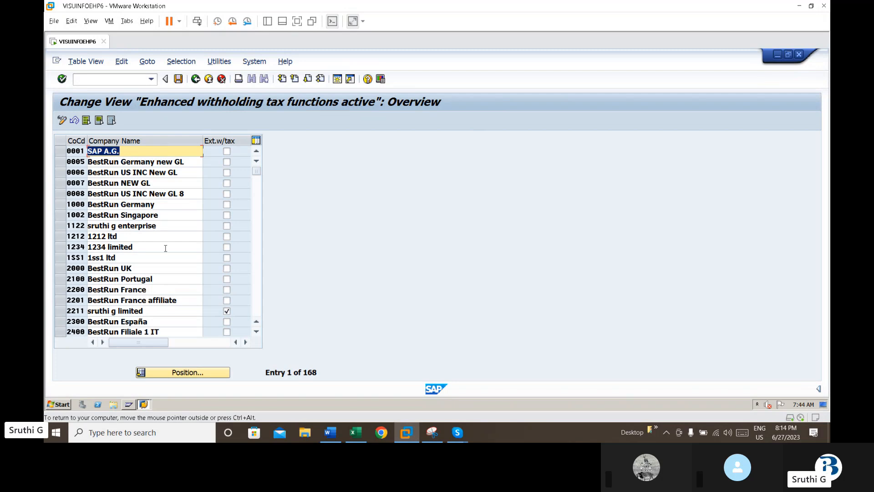
- Locate company code BA12 in the company code list and activate extended withholding tax for it
{"action": "left_click", "coordinate": [172, 372]}
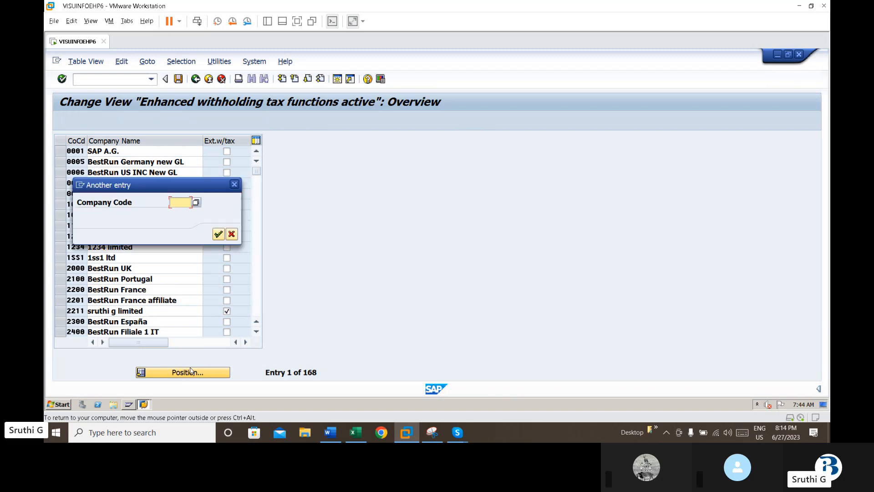
{"action": "type", "text": "b"}
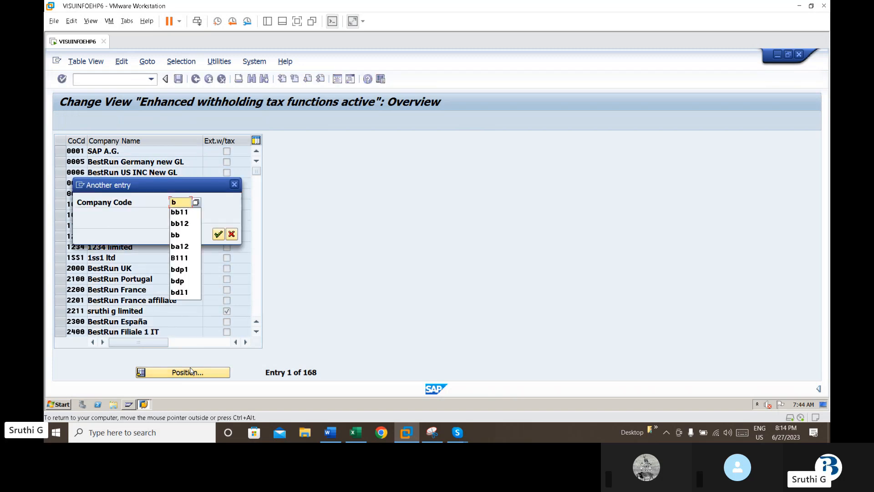
{"action": "type", "text": "a12"}
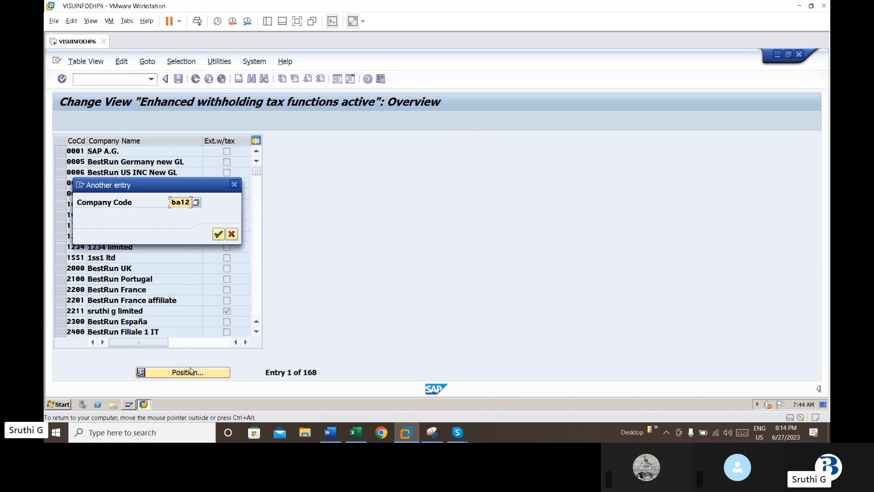
{"action": "key", "text": "Return"}
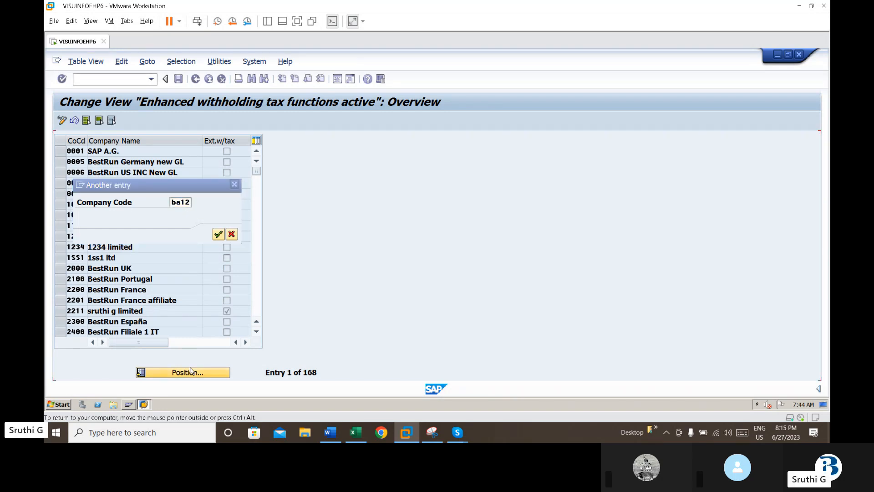
{"action": "left_click", "coordinate": [229, 153]}
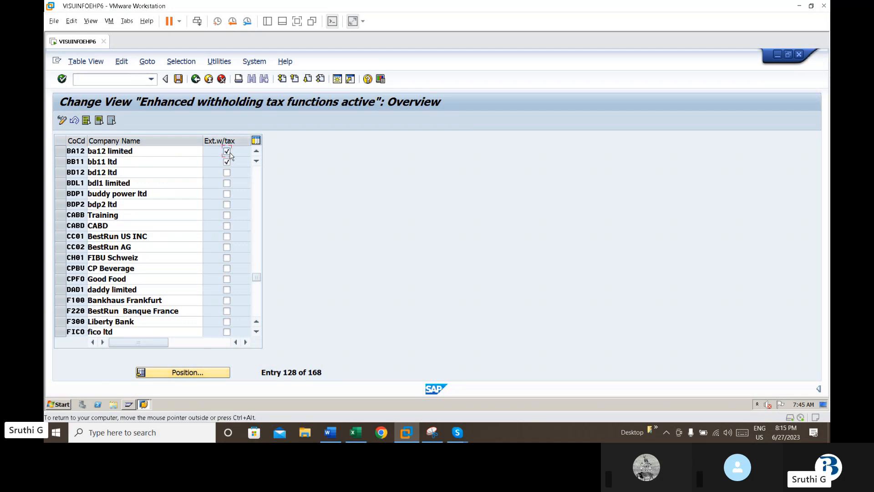
- Save the extended withholding tax activation, accepting the caution and recording it in the customizing request described as ba12
{"action": "left_click", "coordinate": [177, 84]}
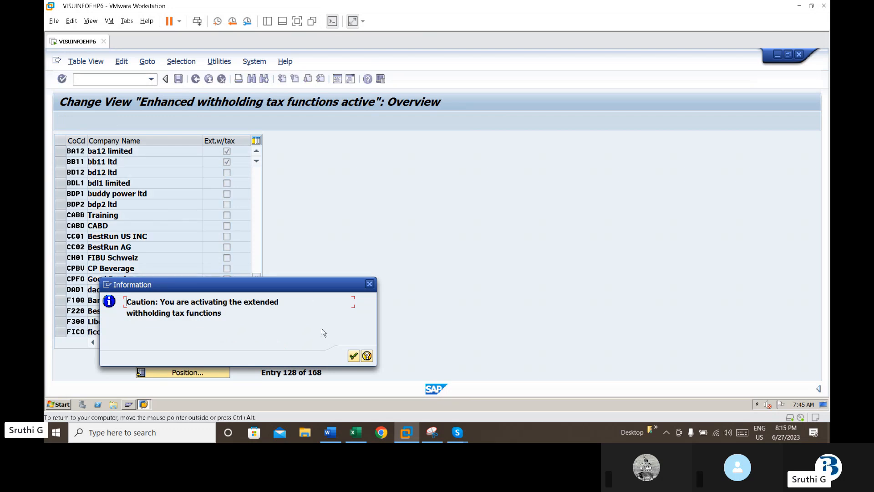
{"action": "left_click", "coordinate": [353, 356]}
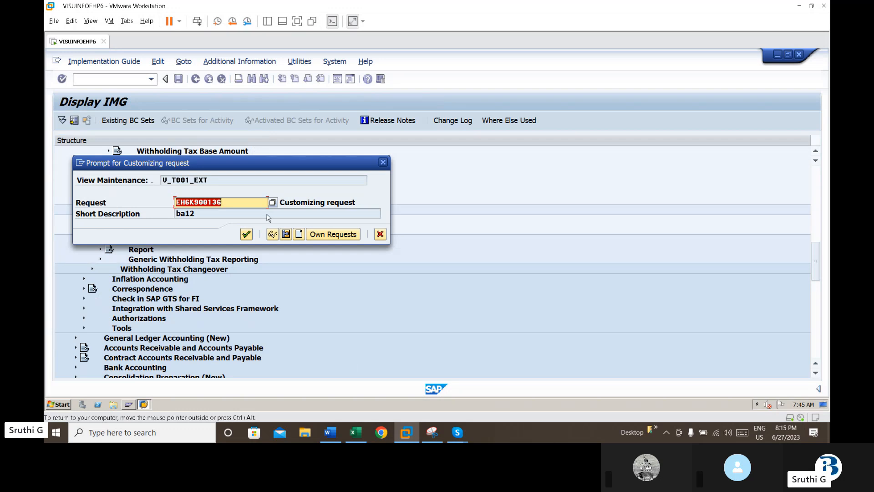
{"action": "left_click", "coordinate": [247, 234]}
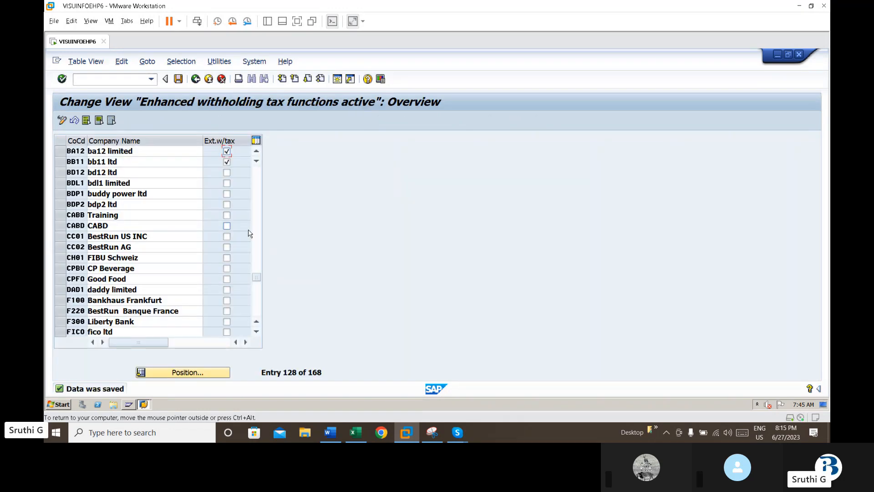
- Open central G/L account editing and look up the existing G/L accounts of company code BA12
{"action": "left_click", "coordinate": [134, 75]}
{"action": "key", "text": "Return"}
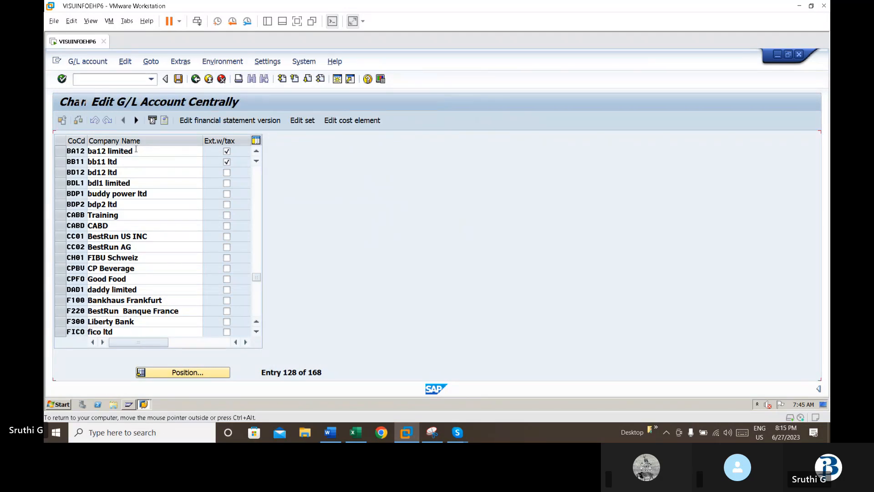
{"action": "double_click", "coordinate": [135, 151]}
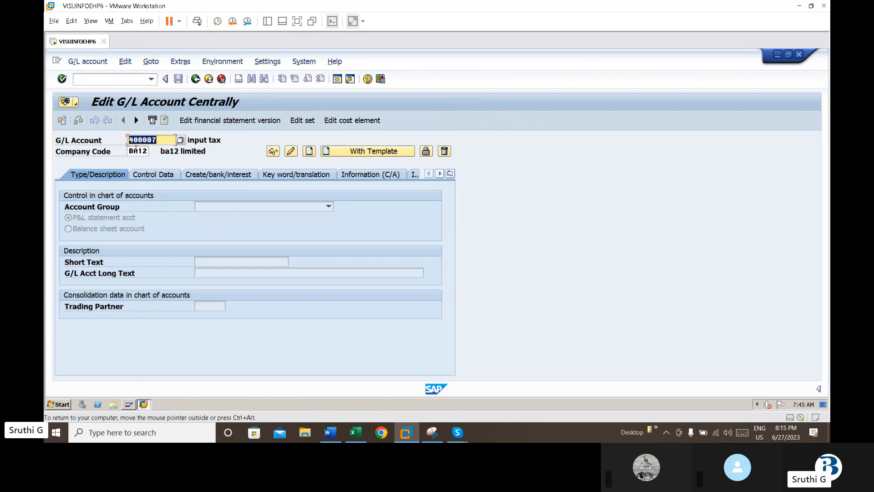
{"action": "left_click", "coordinate": [180, 141]}
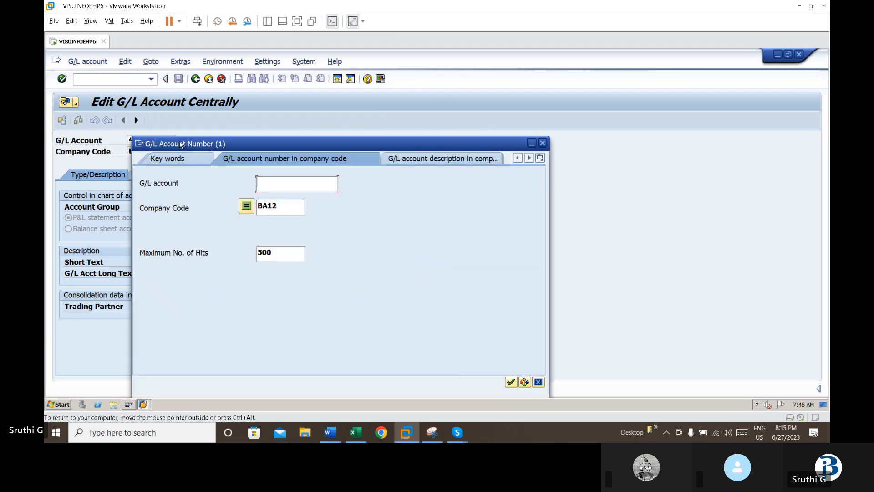
{"action": "key", "text": "Return"}
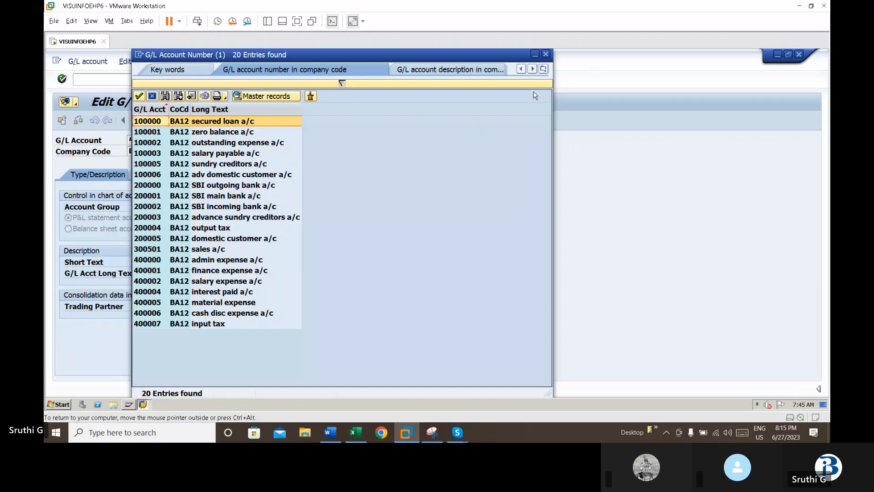
{"action": "left_click", "coordinate": [546, 54]}
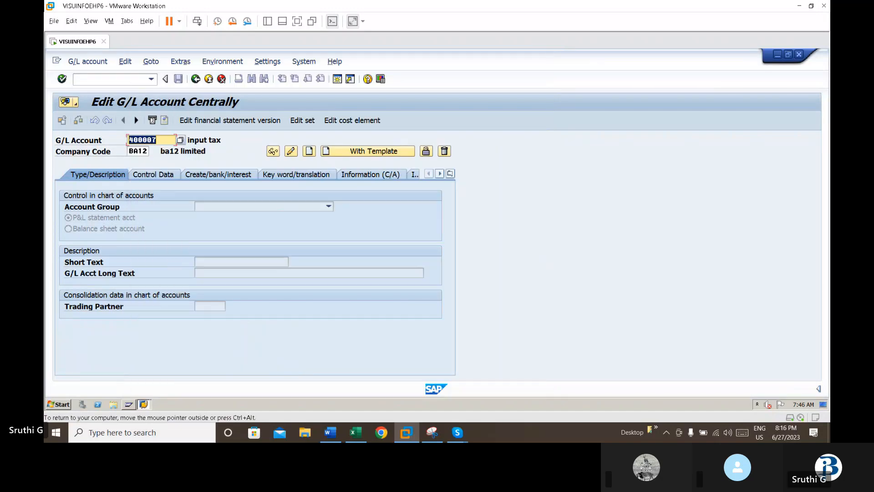
- Start creating G/L account 100007 in company code BA12 as a balance sheet account in the "liablilities" account group
{"action": "type", "text": "10"}
{"action": "key", "text": "Down"}
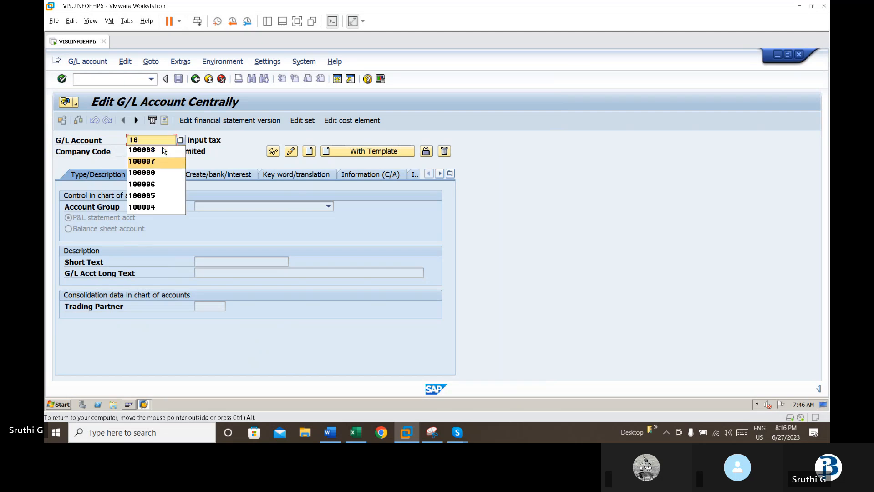
{"action": "key", "text": "Return"}
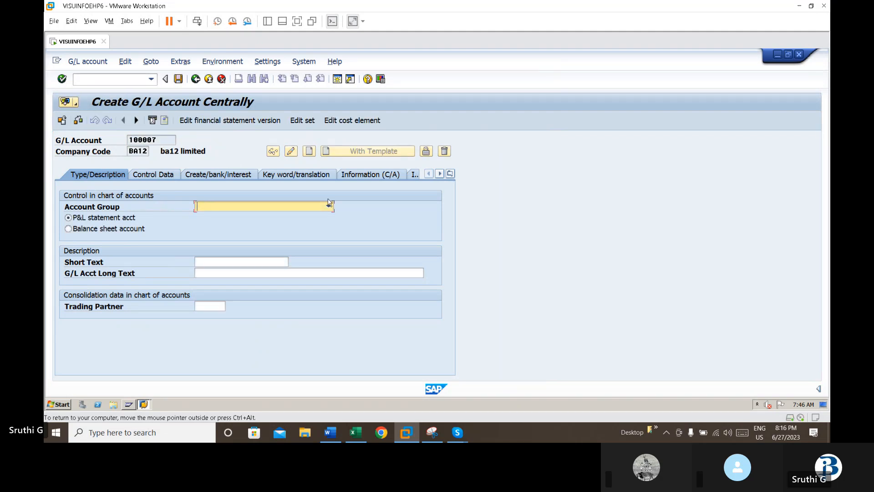
{"action": "left_click", "coordinate": [284, 208]}
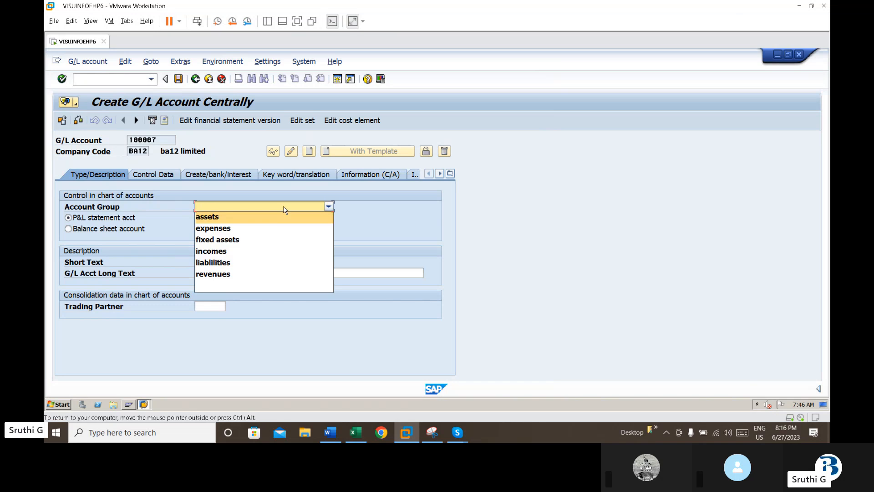
{"action": "left_click", "coordinate": [208, 264]}
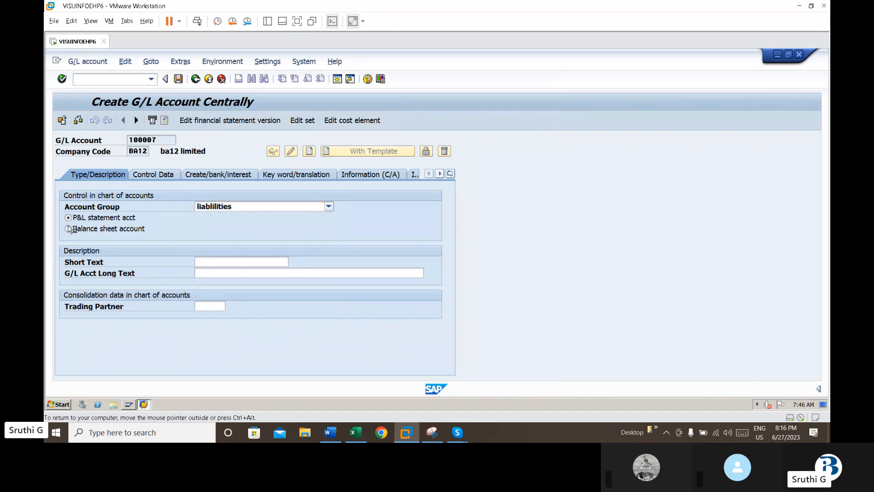
{"action": "left_click", "coordinate": [69, 229]}
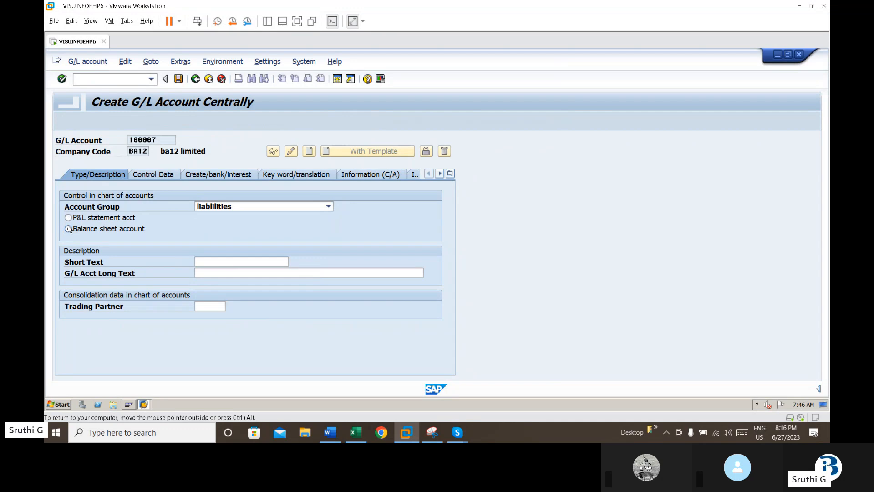
- Enter "tds payable a/c" as both the short text and the long text of the G/L account
{"action": "left_click", "coordinate": [213, 260]}
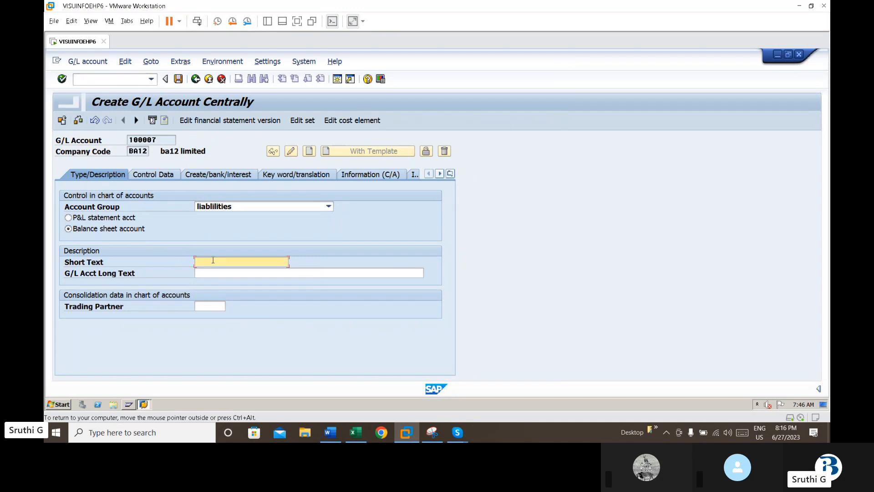
{"action": "type", "text": "td"}
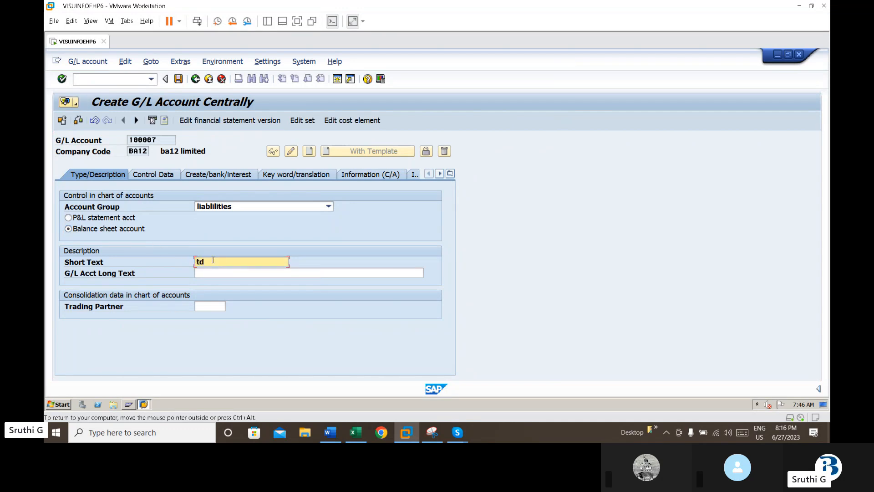
{"action": "type", "text": "s payable a/c"}
{"action": "key", "text": "Tab"}
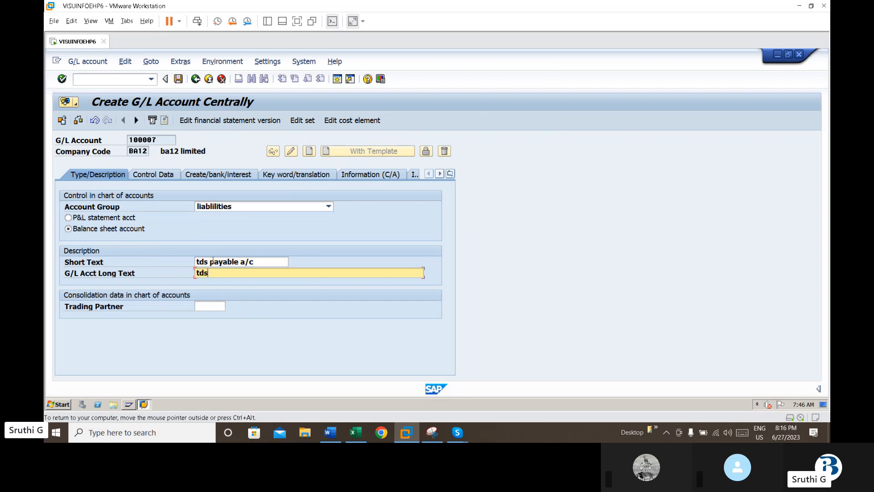
{"action": "type", "text": "tds payable a/c"}
{"action": "key", "text": "Return"}
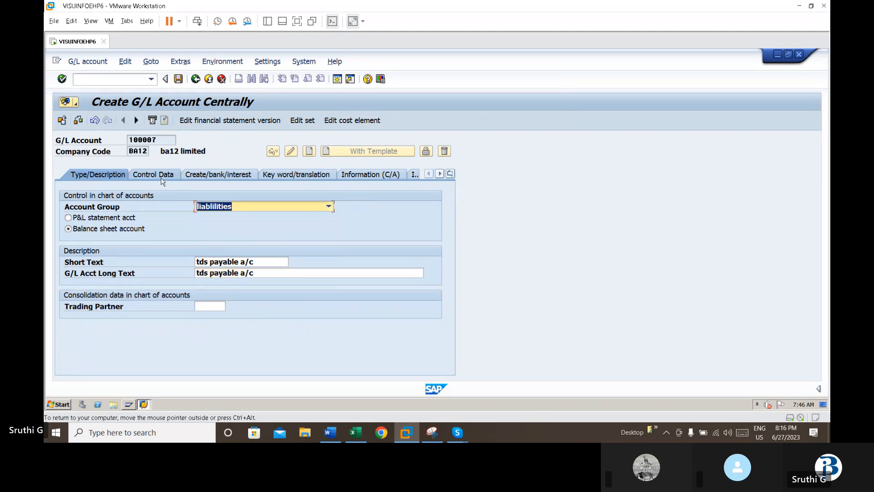
- In the account's control data, enable only balances in local currency, open item management and line item display, with sort key 001
{"action": "left_click", "coordinate": [162, 178]}
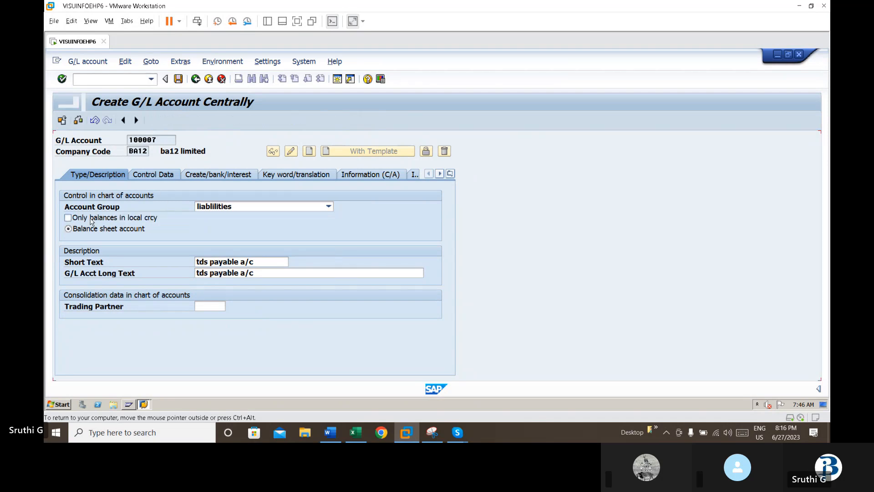
{"action": "left_click", "coordinate": [68, 218]}
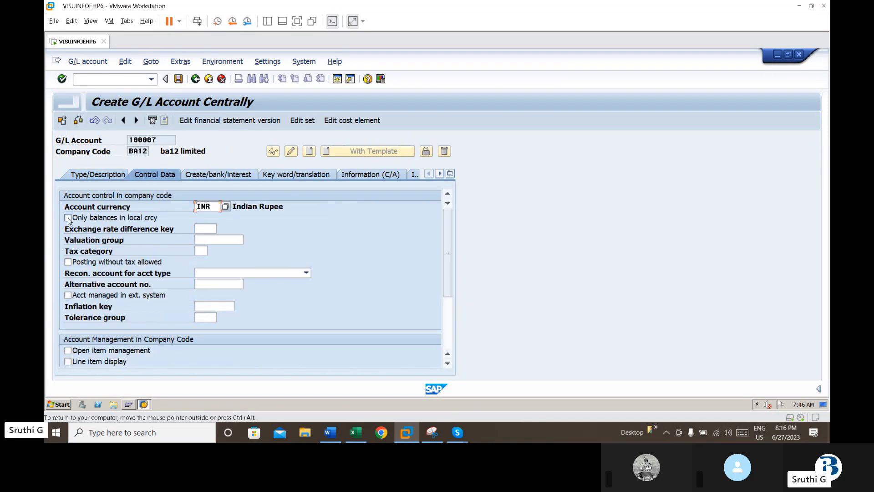
{"action": "left_click", "coordinate": [69, 218]}
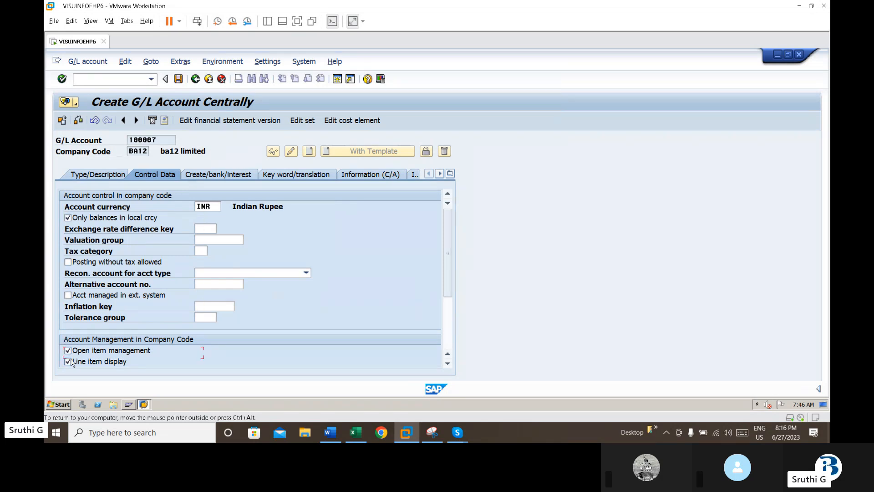
{"action": "key", "text": "Tab"}
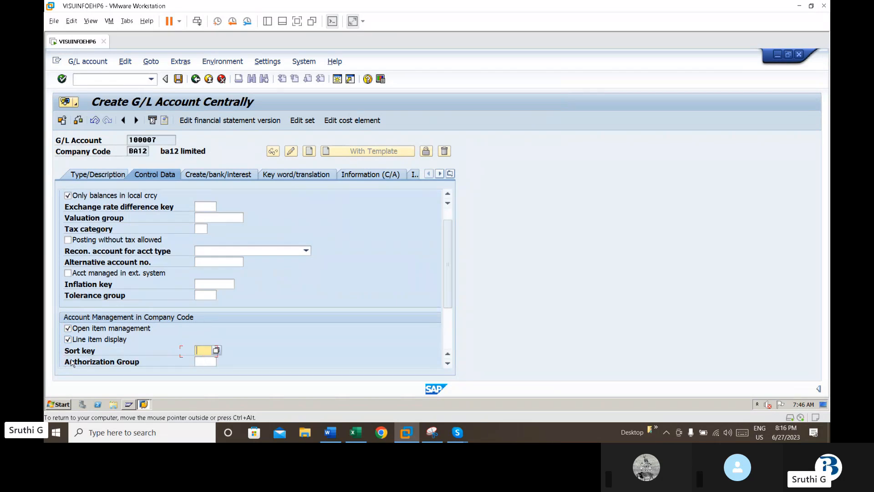
{"action": "type", "text": "001"}
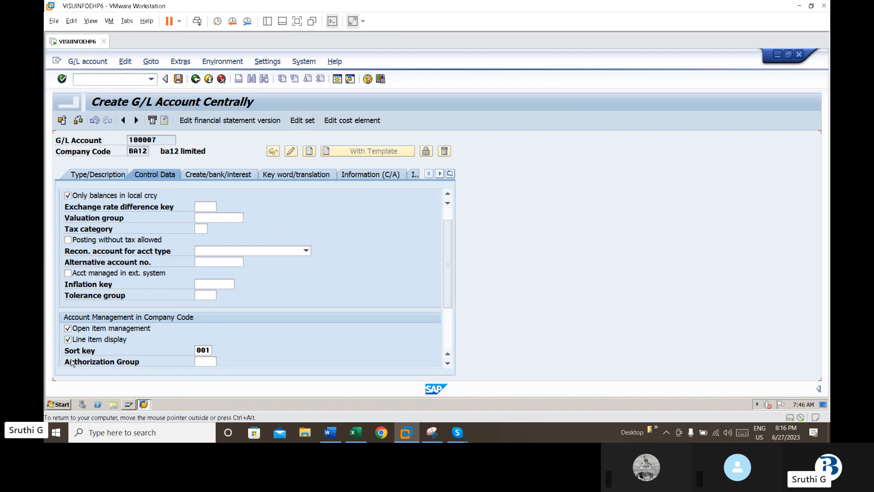
{"action": "key", "text": "Return"}
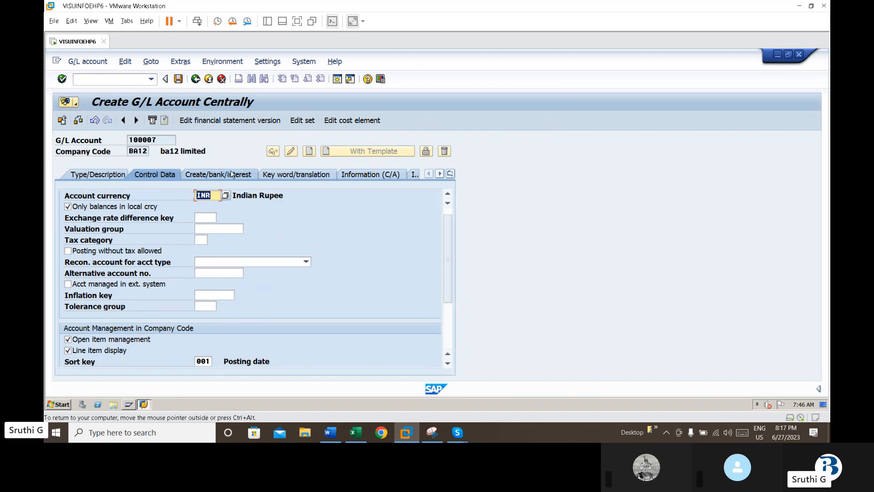
- Assign field status group G012 to the TDS payable account and save the account
{"action": "left_click", "coordinate": [226, 177]}
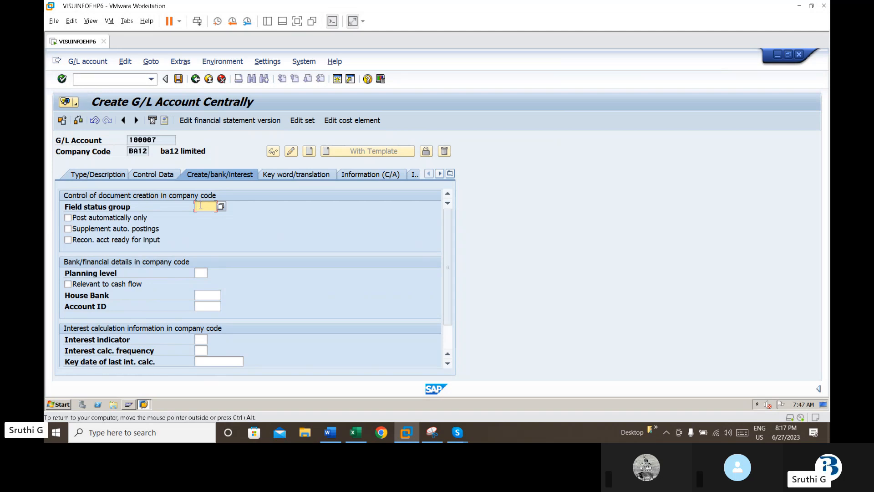
{"action": "type", "text": "g01"}
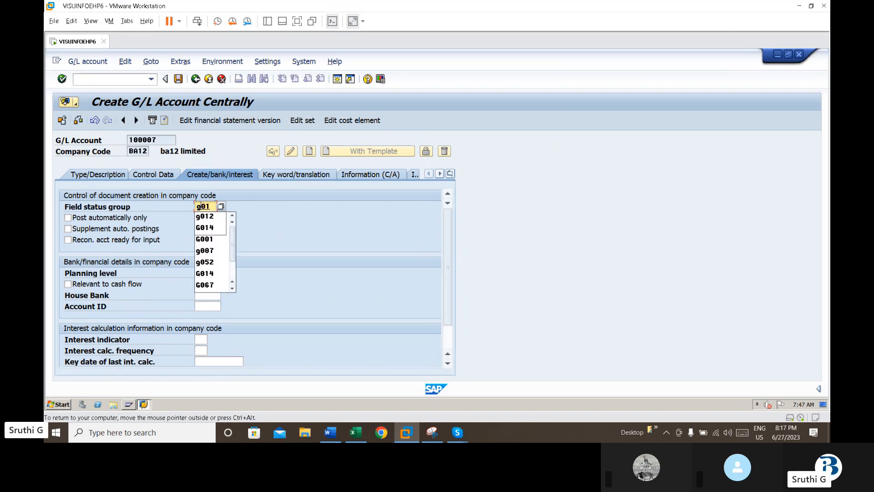
{"action": "type", "text": "2"}
{"action": "key", "text": "Return"}
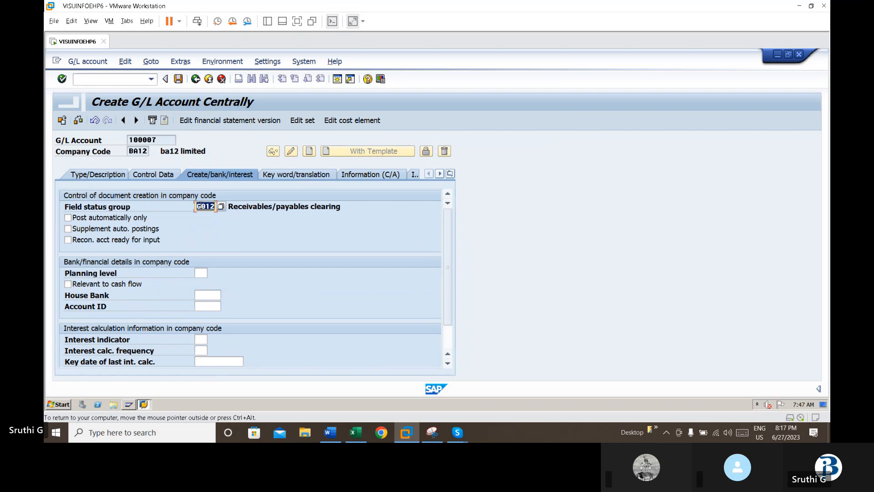
{"action": "left_click", "coordinate": [180, 80]}
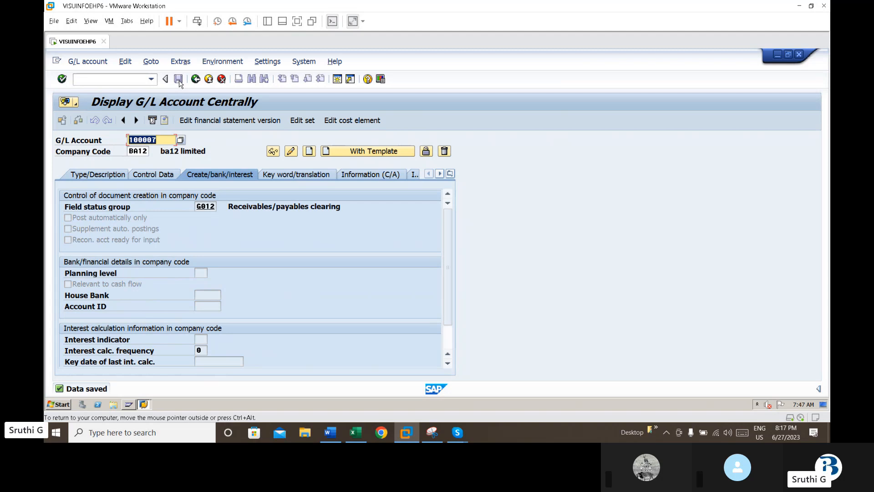
- Leave the G/L account and open the Customizing: Execute Project transaction
{"action": "left_click", "coordinate": [140, 78]}
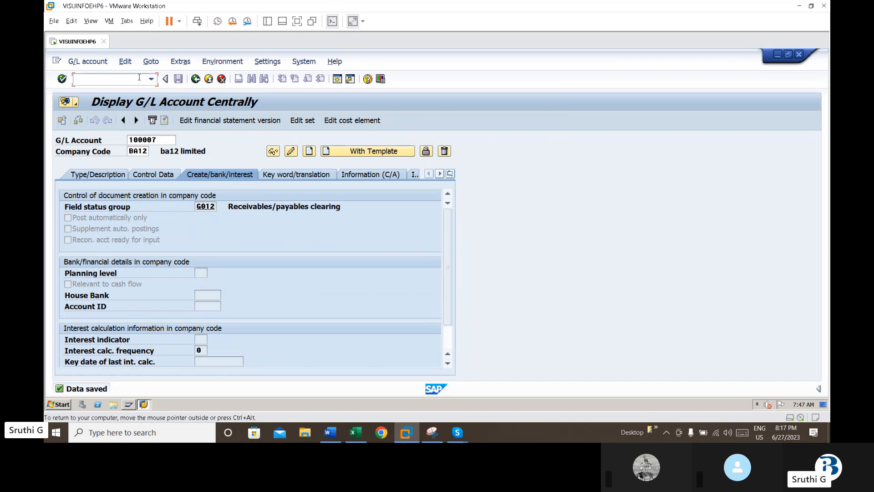
{"action": "type", "text": "/nsp"}
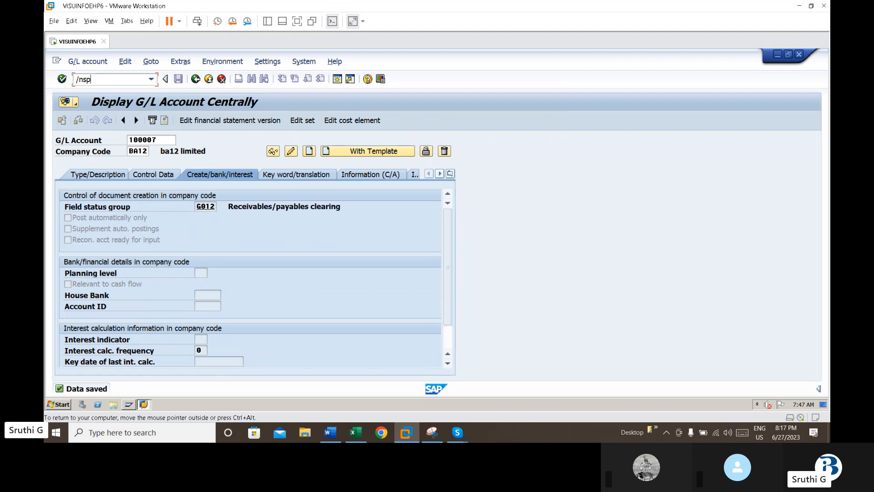
{"action": "key", "text": "Return"}
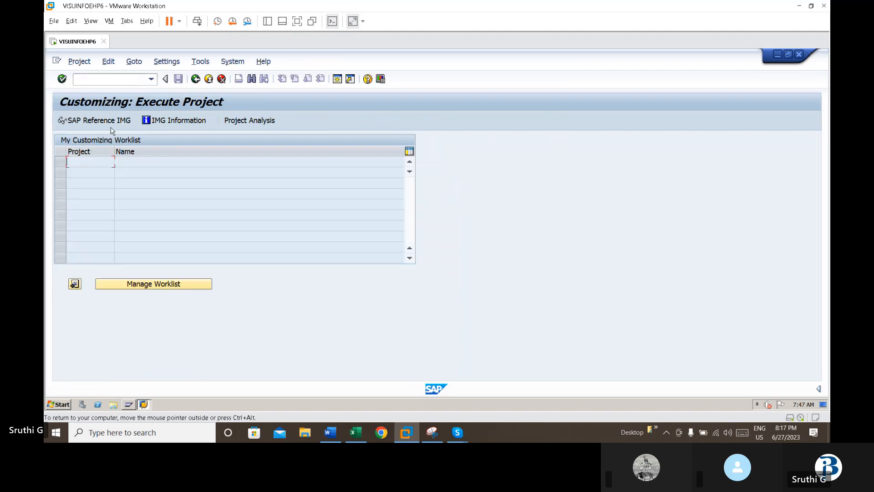
- In the SAP Reference IMG, open Define Accounts for Withholding Tax to be Paid Over under Extended Withholding Tax posting for chart of accounts BA12
{"action": "left_click", "coordinate": [113, 124]}
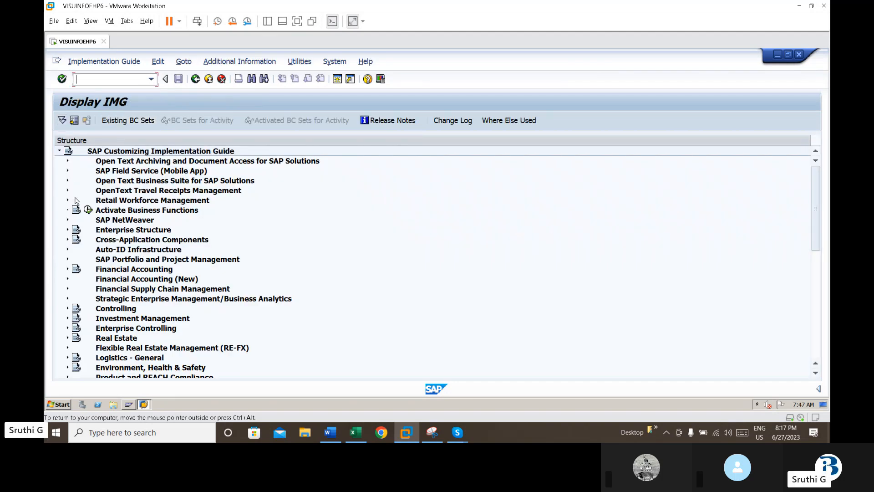
{"action": "left_click", "coordinate": [67, 281]}
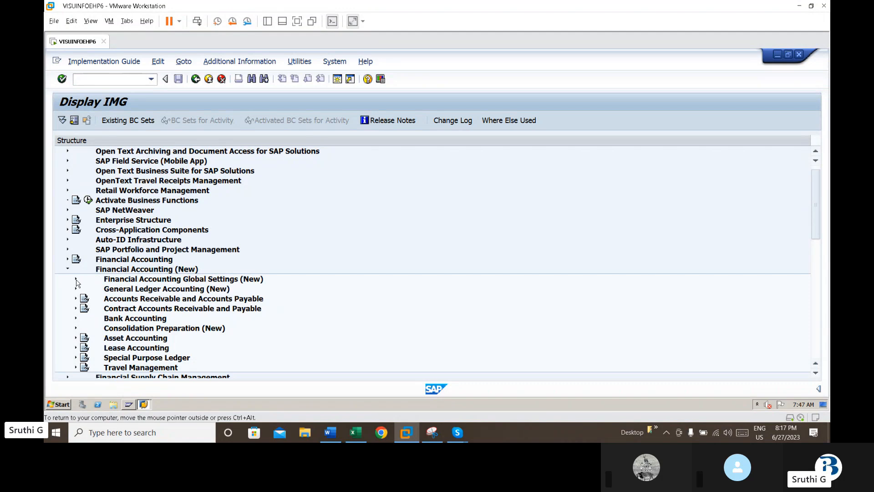
{"action": "left_click", "coordinate": [76, 279]}
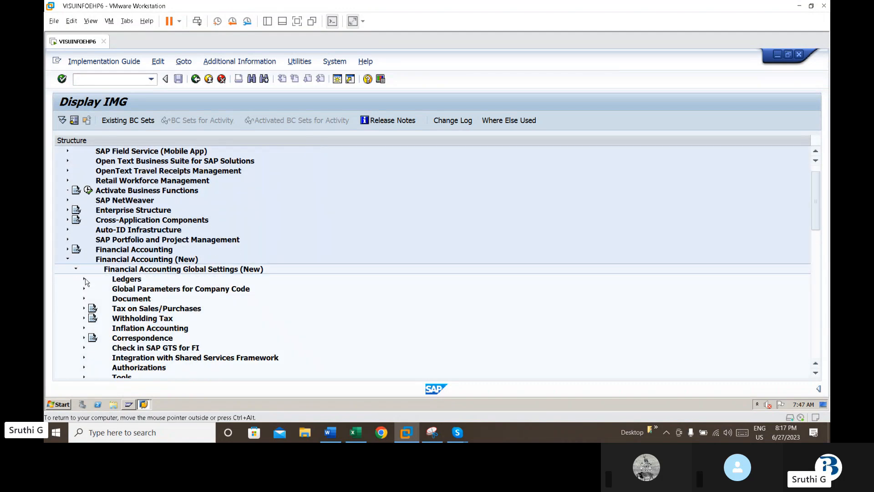
{"action": "left_click", "coordinate": [84, 318]}
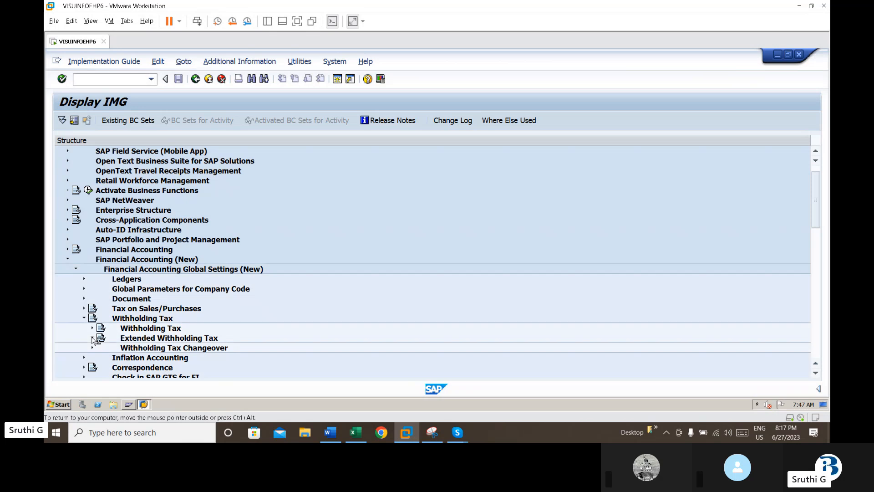
{"action": "left_click", "coordinate": [92, 338]}
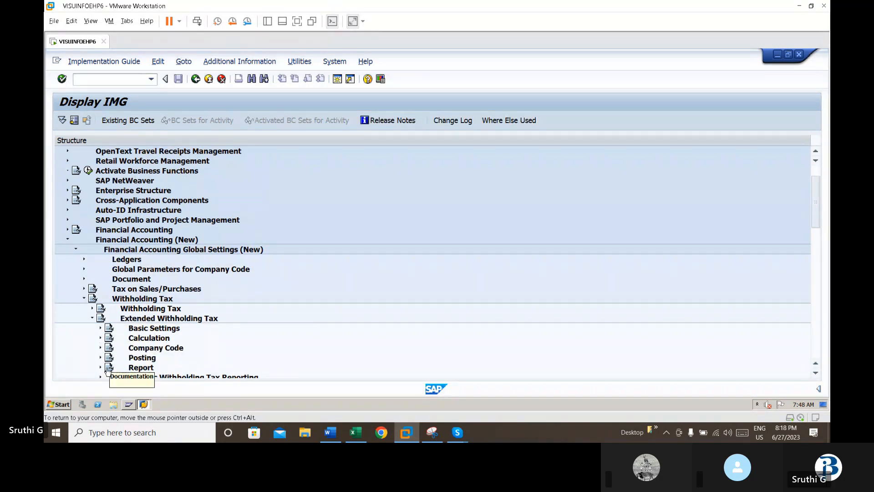
{"action": "left_click", "coordinate": [101, 358]}
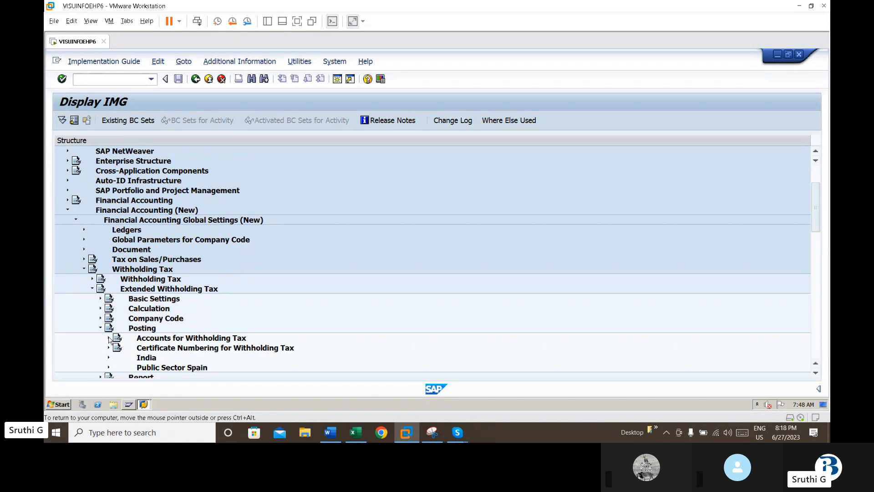
{"action": "left_click", "coordinate": [109, 338]}
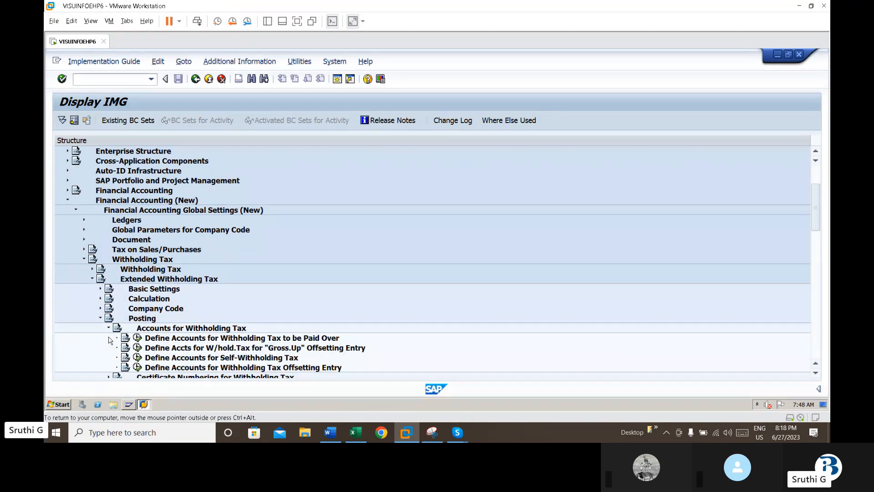
{"action": "left_click", "coordinate": [138, 338]}
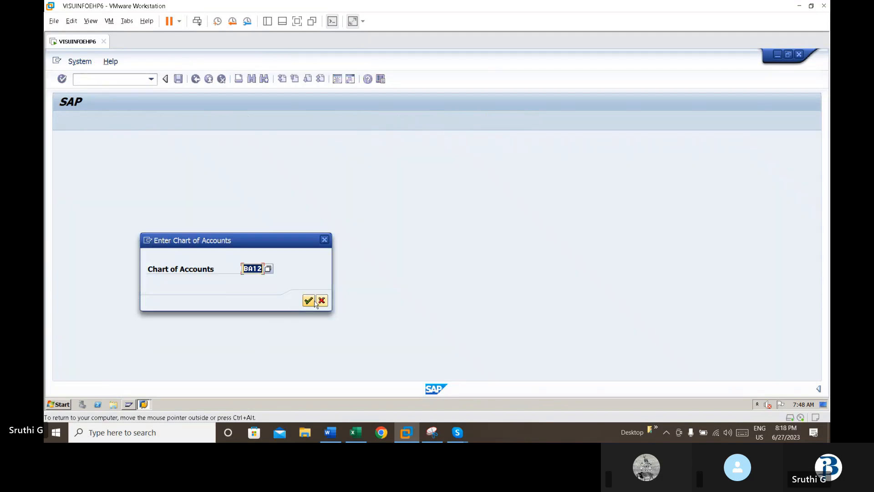
{"action": "left_click", "coordinate": [309, 302]}
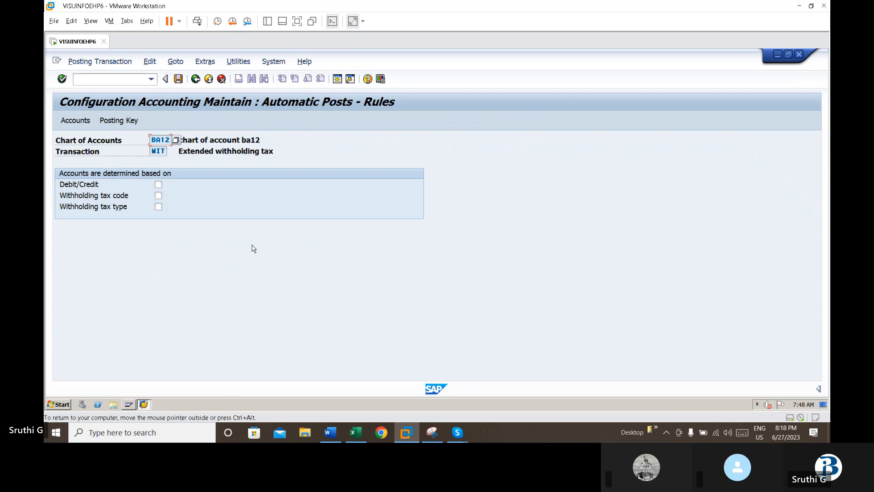
- Set the WIT posting rules to determine accounts by withholding tax code and withholding tax type, and save the rules
{"action": "left_click", "coordinate": [159, 196]}
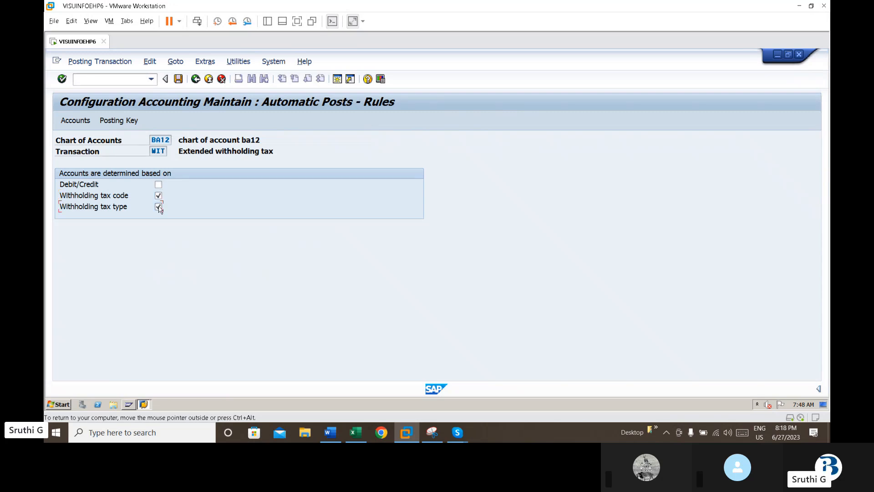
{"action": "key", "text": "Return"}
{"action": "left_click", "coordinate": [178, 79]}
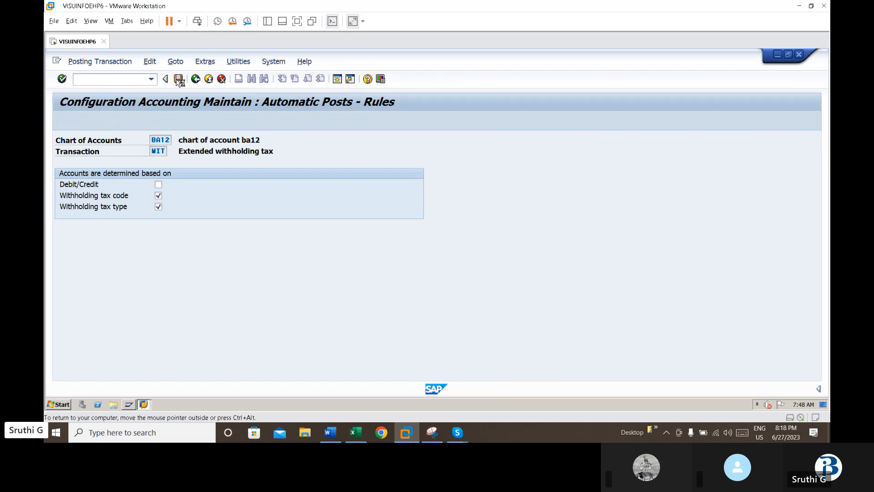
{"action": "key", "text": "F7"}
{"action": "left_click", "coordinate": [178, 81]}
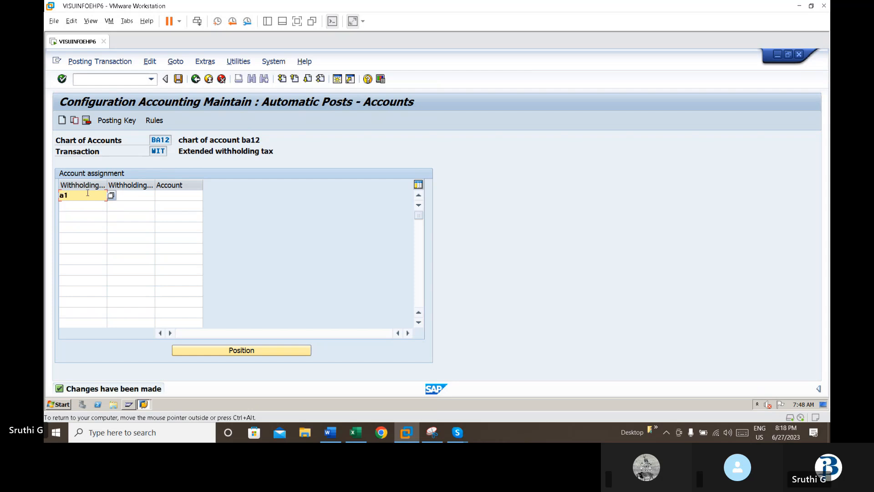
- Add an account assignment for withholding tax type A1 and code A1, picking the tds payable a/c of company code BA12
{"action": "key", "text": "Tab"}
{"action": "type", "text": "a"}
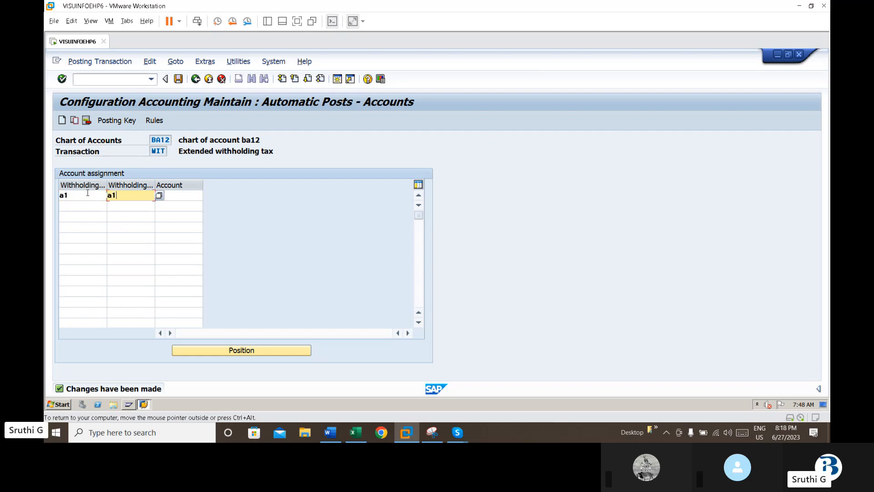
{"action": "key", "text": "Tab"}
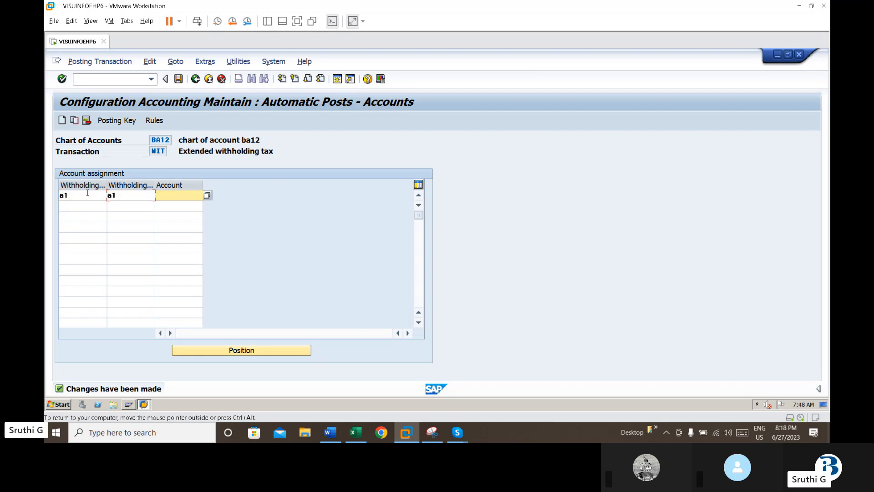
{"action": "left_click", "coordinate": [207, 196]}
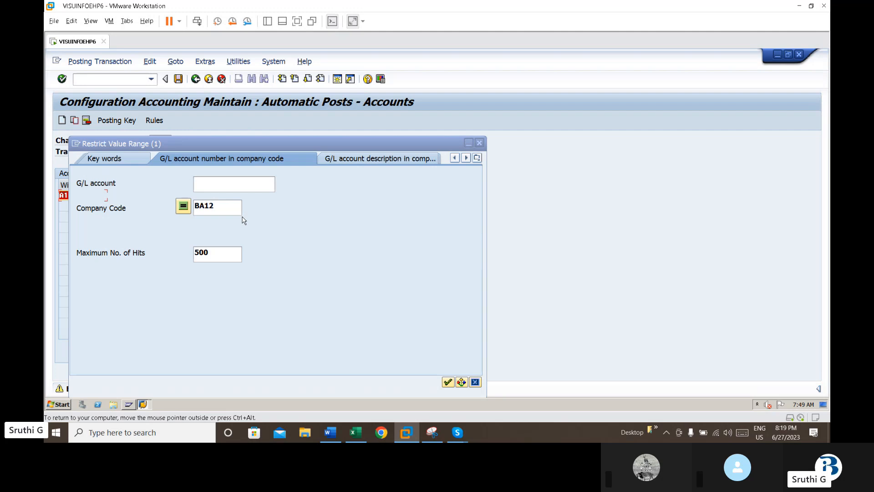
{"action": "left_click", "coordinate": [212, 182]}
{"action": "key", "text": "Return"}
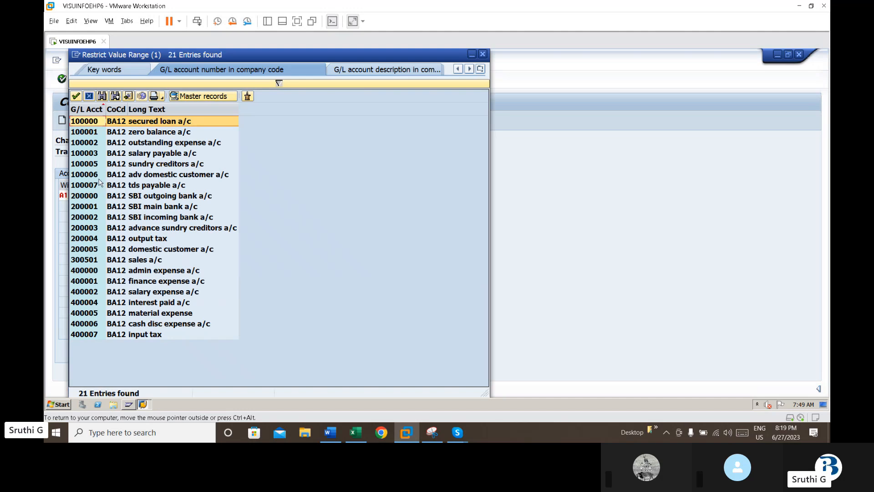
{"action": "double_click", "coordinate": [91, 185]}
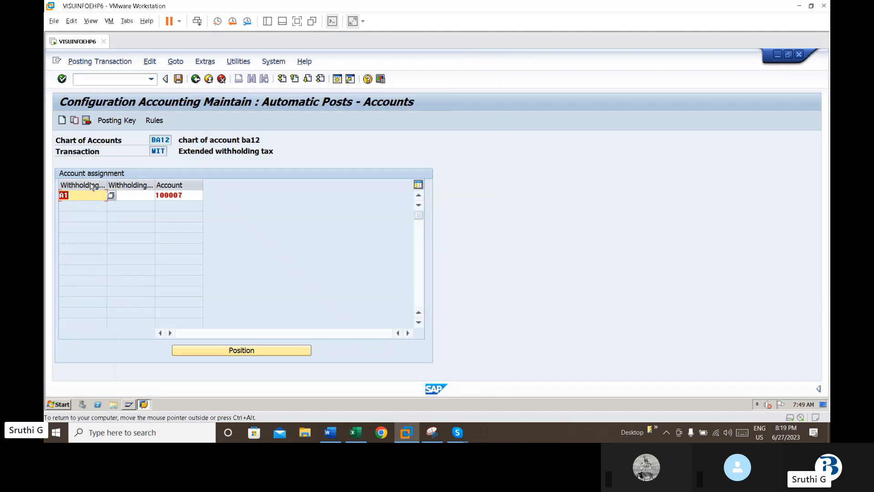
{"action": "key", "text": "Tab"}
{"action": "type", "text": "A1"}
{"action": "key", "text": "Return"}
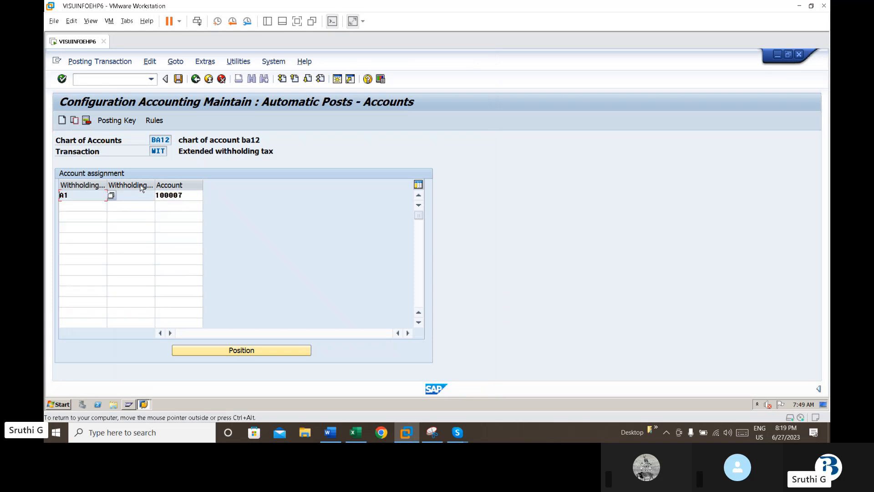
- Assign the same TDS payable account to withholding tax type A2 and code A2, and save the assignments in customizing request ba12
{"action": "type", "text": "a2"}
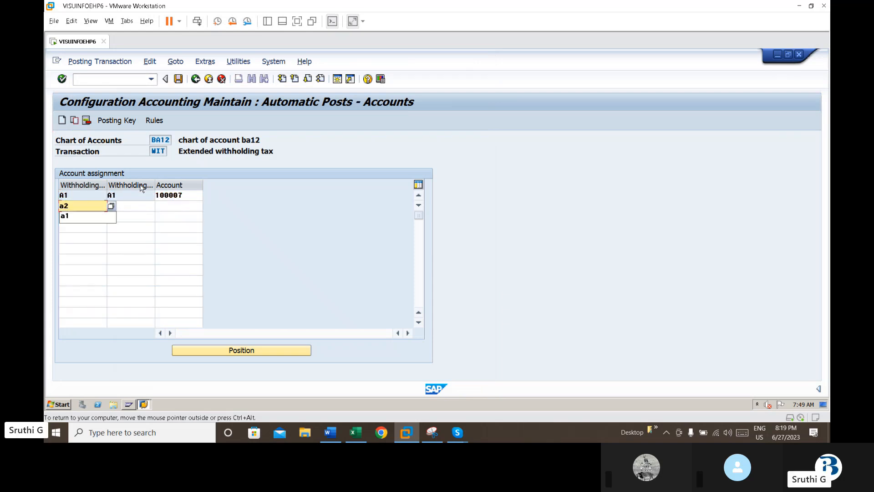
{"action": "key", "text": "Tab"}
{"action": "type", "text": "a"}
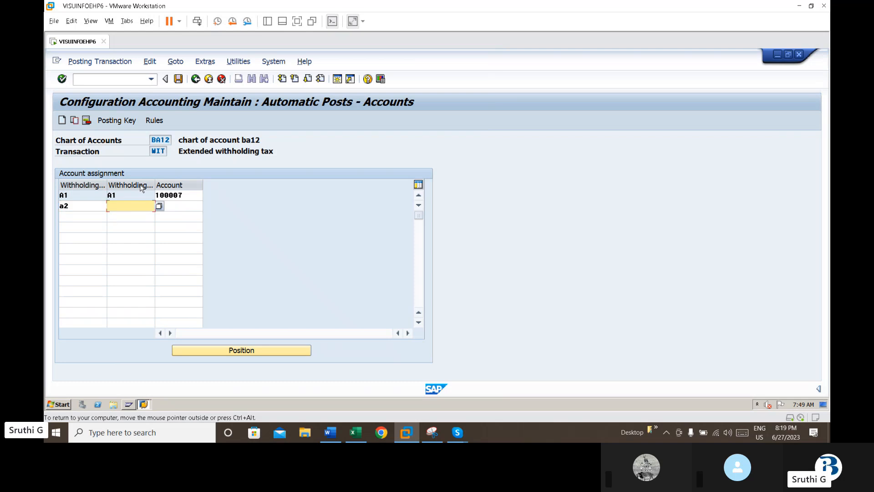
{"action": "type", "text": "2"}
{"action": "key", "text": "Tab"}
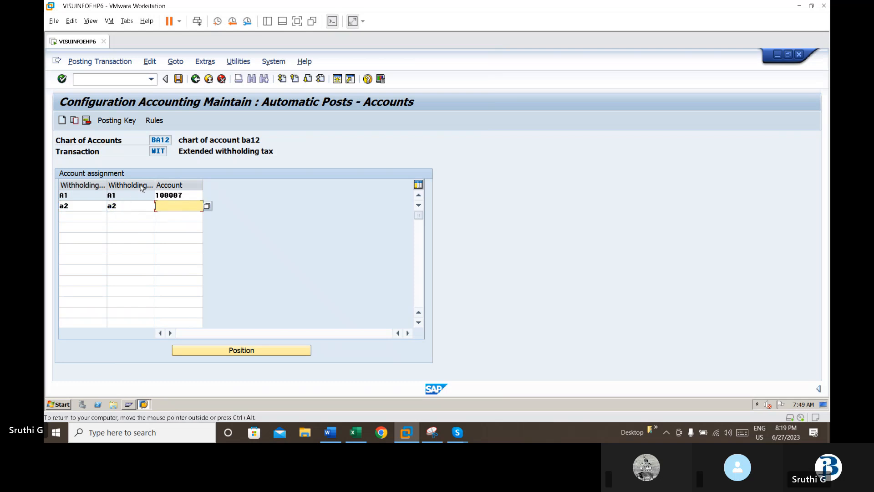
{"action": "type", "text": "1"}
{"action": "key", "text": "Down"}
{"action": "key", "text": "Return"}
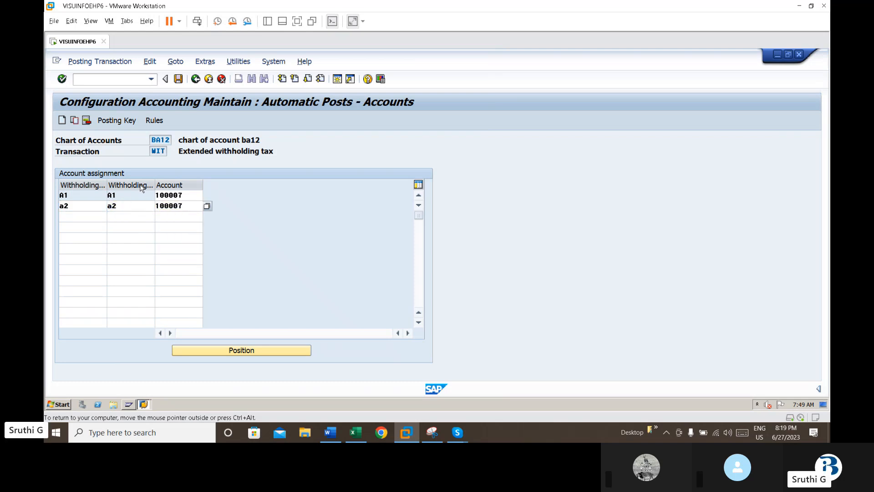
{"action": "key", "text": "Return"}
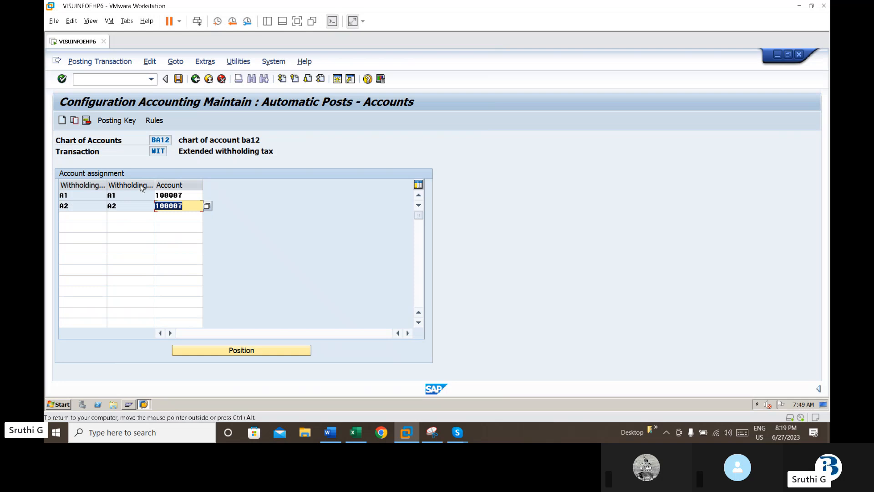
{"action": "left_click", "coordinate": [178, 80]}
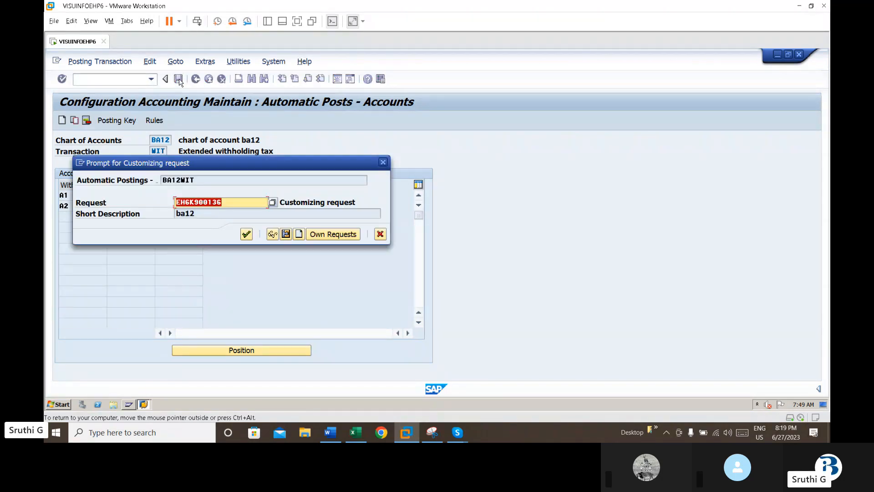
{"action": "left_click", "coordinate": [247, 234]}
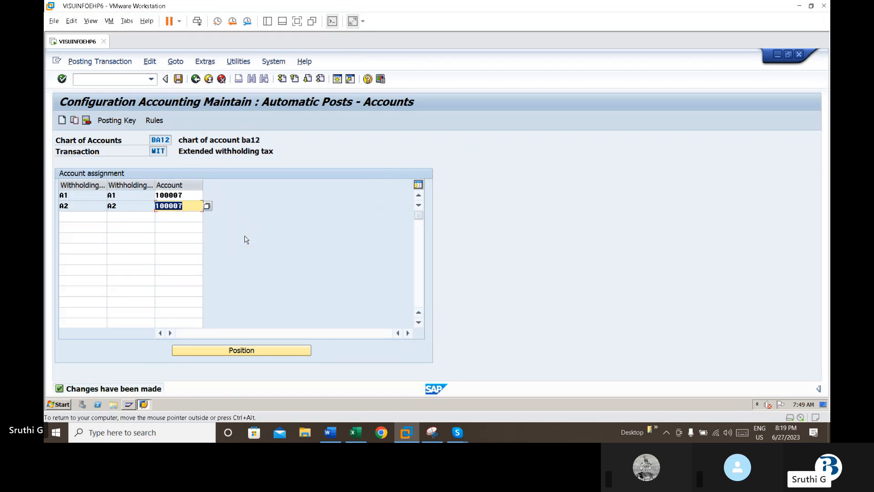
- Leave the account assignments and open Define Numbering Classes under Certificate Numbering for Withholding Tax
{"action": "left_click", "coordinate": [196, 80]}
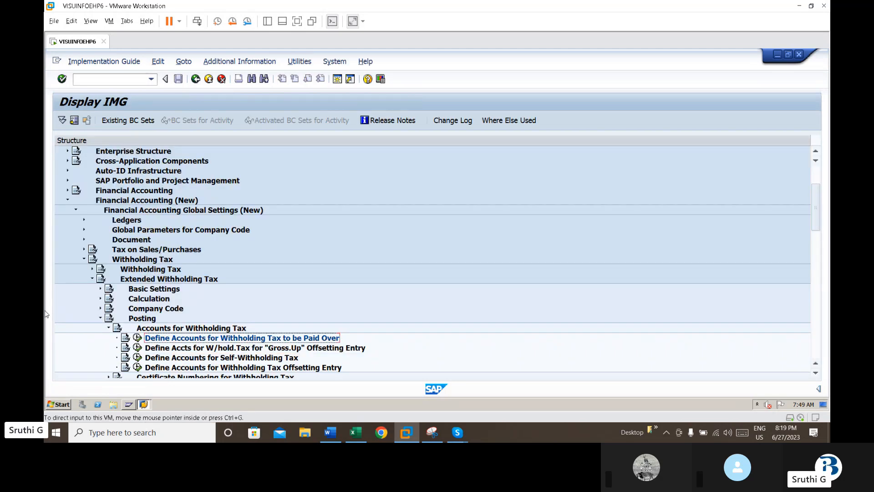
{"action": "scroll", "coordinate": [808, 373], "scroll_direction": "down", "scroll_amount": 4}
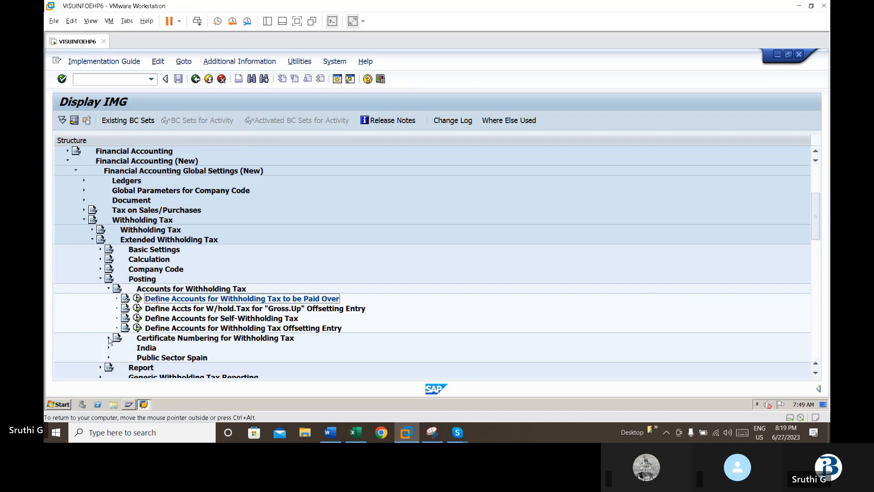
{"action": "left_click", "coordinate": [108, 339]}
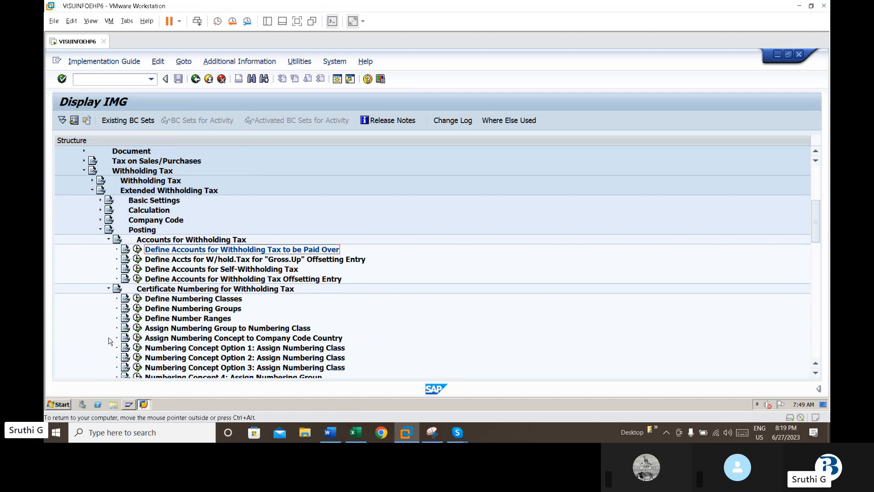
{"action": "left_click", "coordinate": [137, 298]}
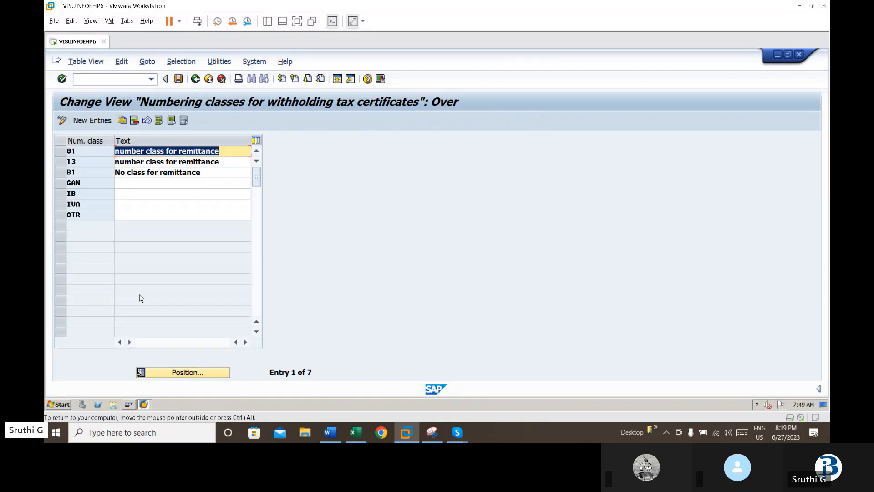
- Create numbering class A1 with the text "no class for remittance" and save it in customizing request ba12
{"action": "left_click", "coordinate": [91, 119]}
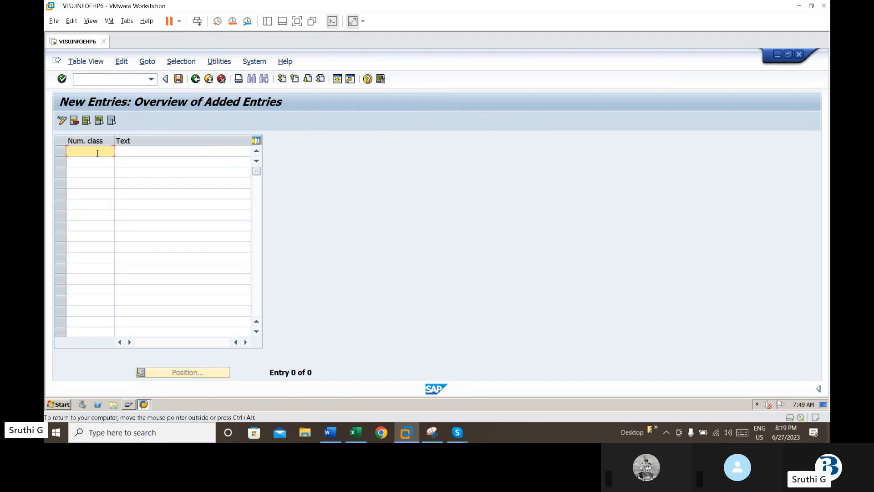
{"action": "type", "text": "a1"}
{"action": "key", "text": "Tab"}
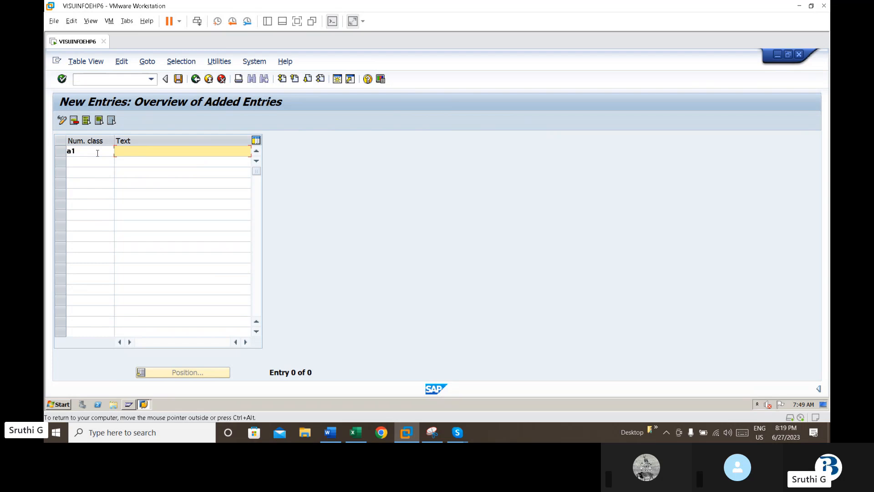
{"action": "type", "text": "n"}
{"action": "key", "text": "Down"}
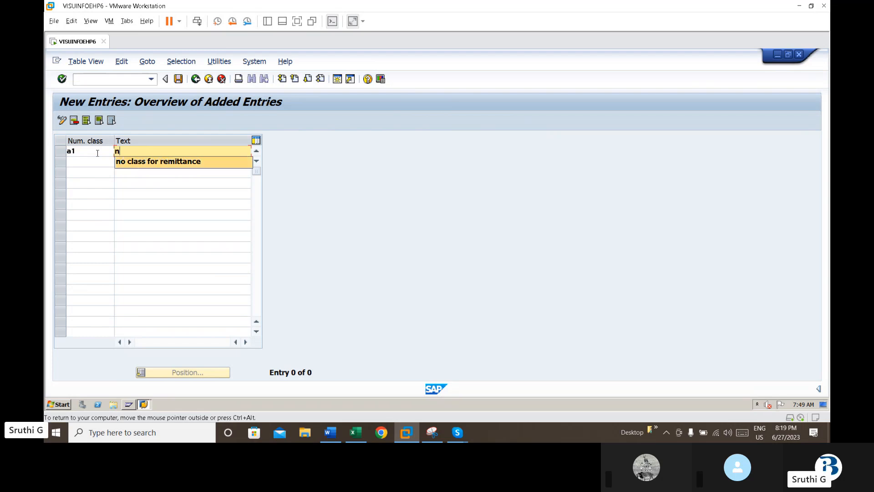
{"action": "key", "text": "Return"}
{"action": "key", "text": "Return"}
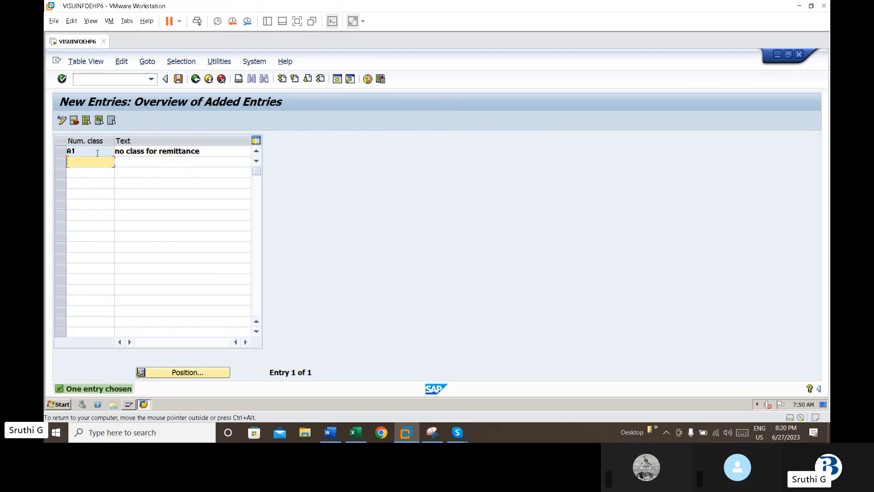
{"action": "left_click", "coordinate": [177, 79]}
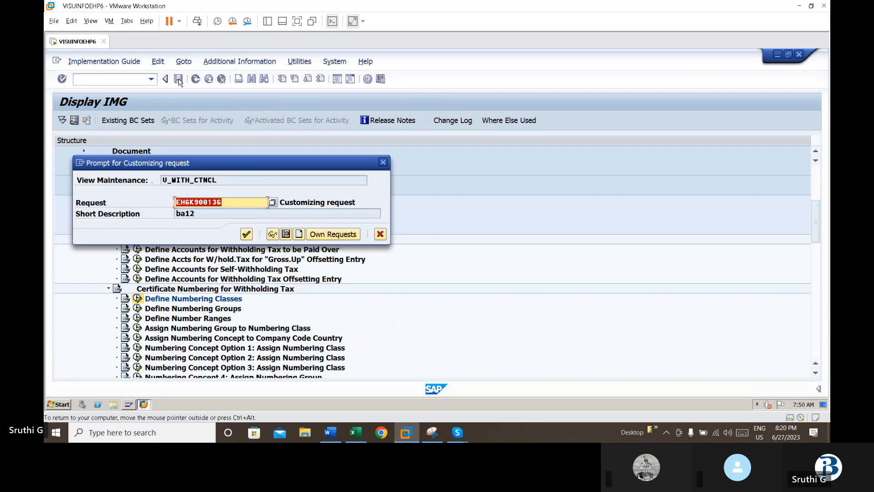
{"action": "left_click", "coordinate": [246, 235]}
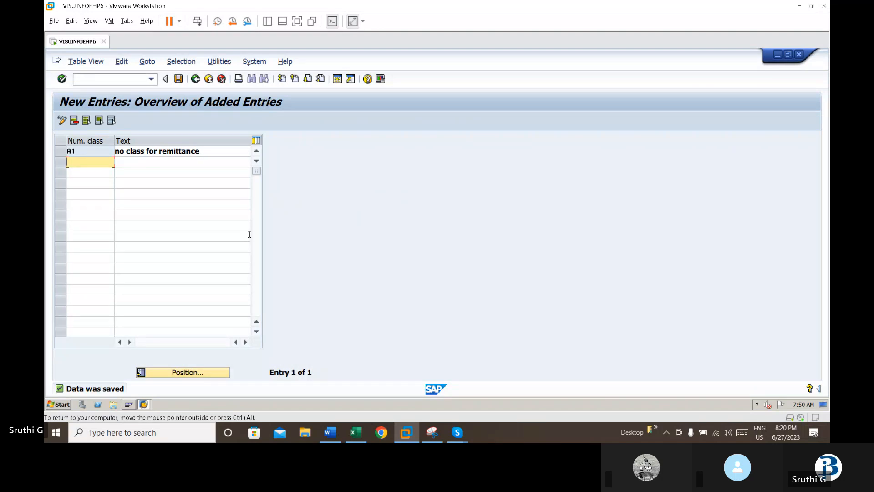
- Leave the numbering classes and open Assign Numbering Group to Numbering Class under Certificate Numbering for Withholding Tax
{"action": "left_click", "coordinate": [196, 79]}
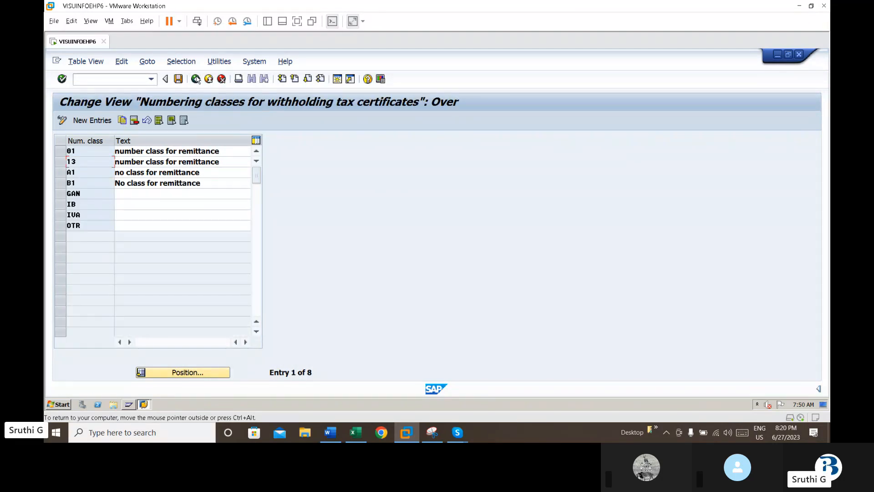
{"action": "left_click", "coordinate": [196, 79]}
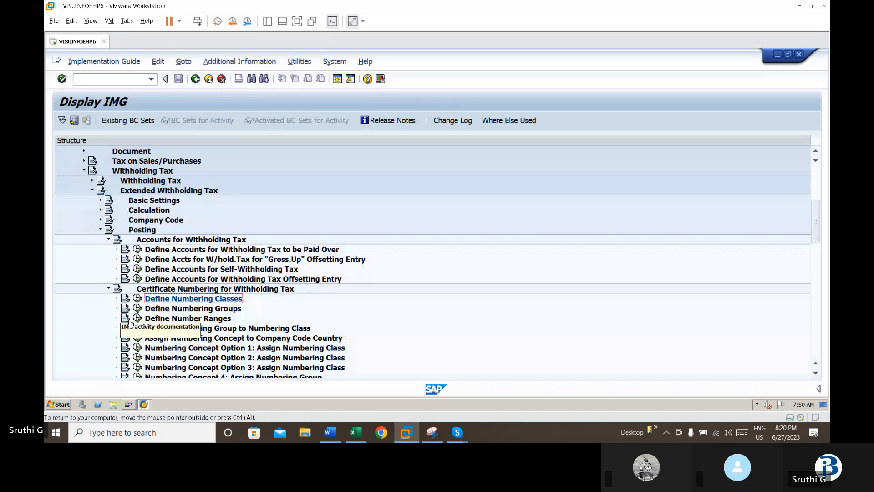
{"action": "left_click", "coordinate": [138, 329]}
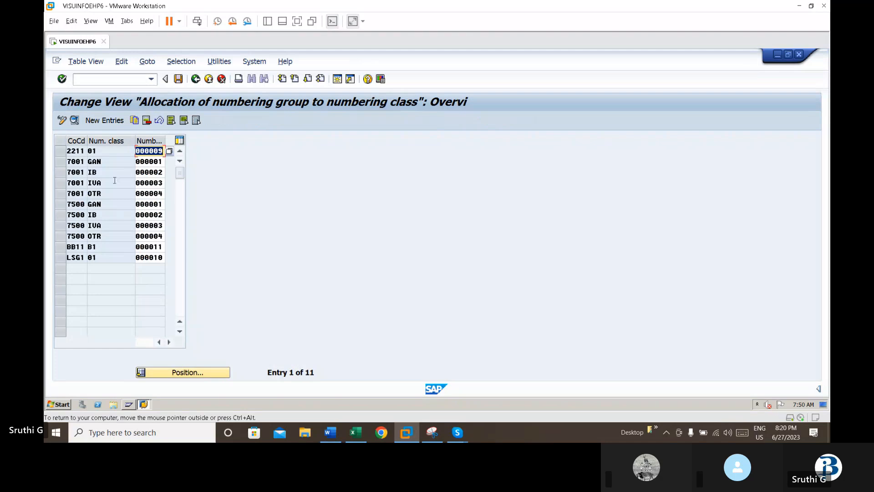
- Create a numbering group allocation for company code BA12 with numbering class A1 and save it in customizing request ba12
{"action": "left_click", "coordinate": [104, 122]}
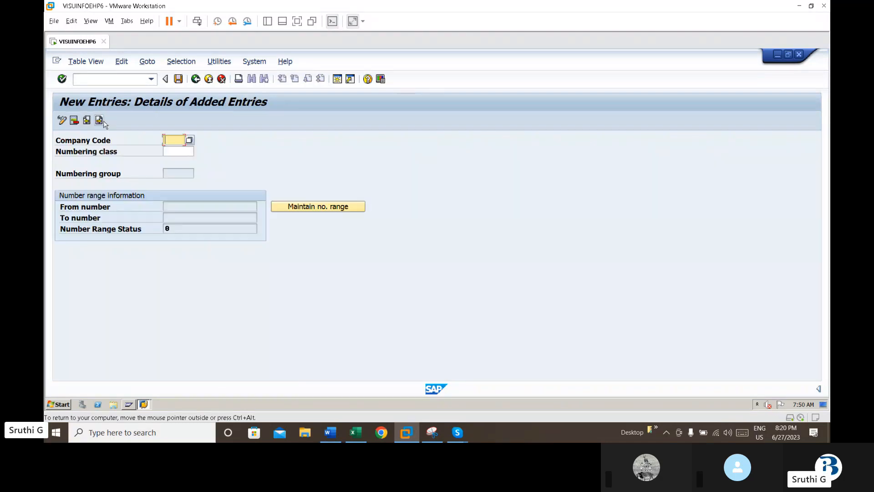
{"action": "type", "text": "ba12"}
{"action": "key", "text": "Tab"}
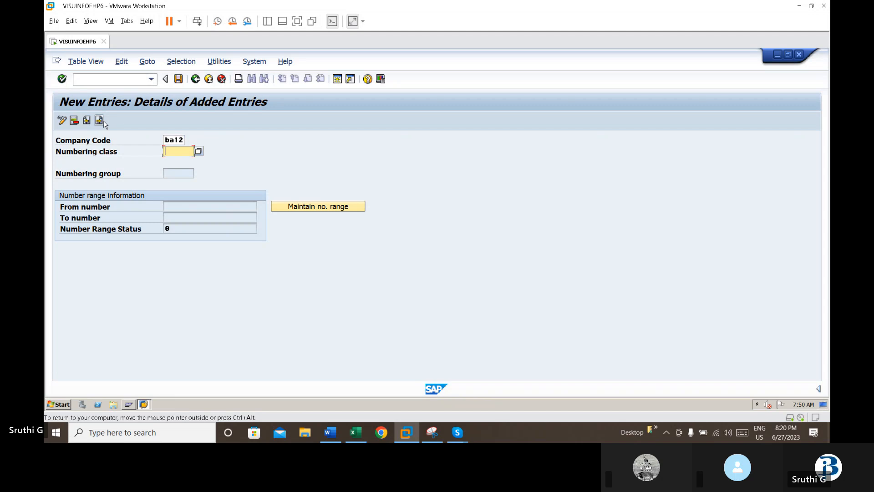
{"action": "type", "text": "a1"}
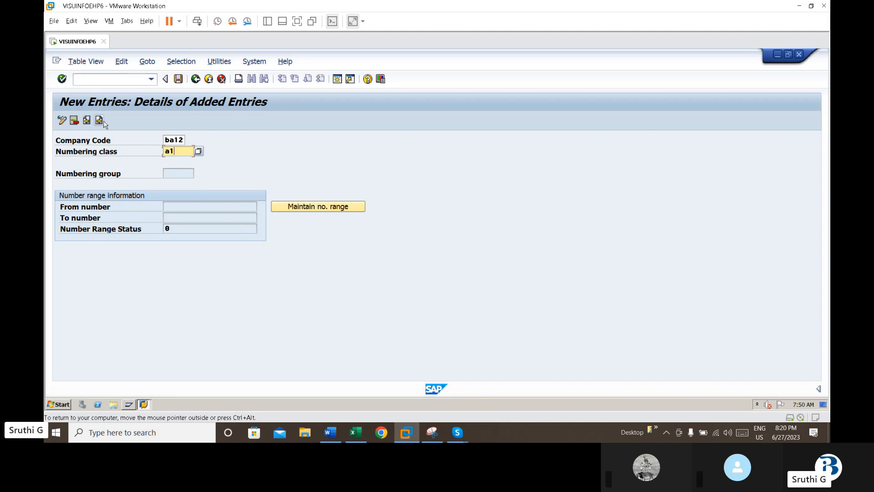
{"action": "key", "text": "Return"}
{"action": "left_click", "coordinate": [179, 80]}
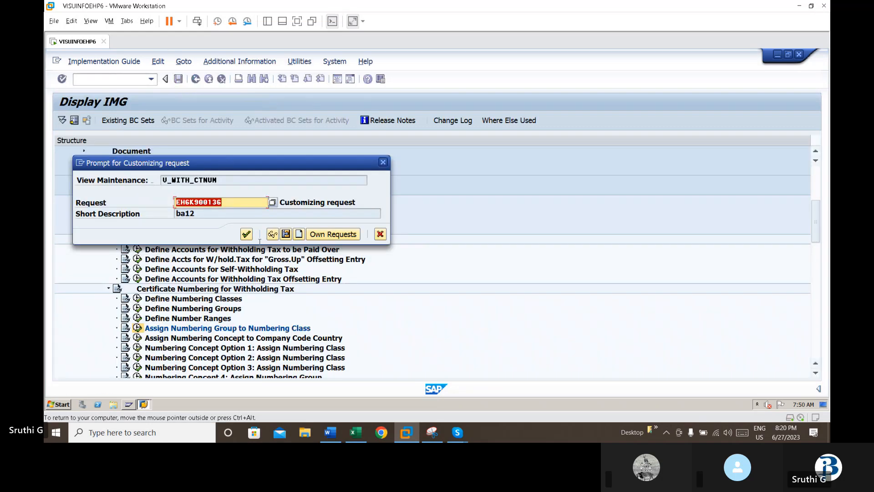
{"action": "left_click", "coordinate": [247, 239]}
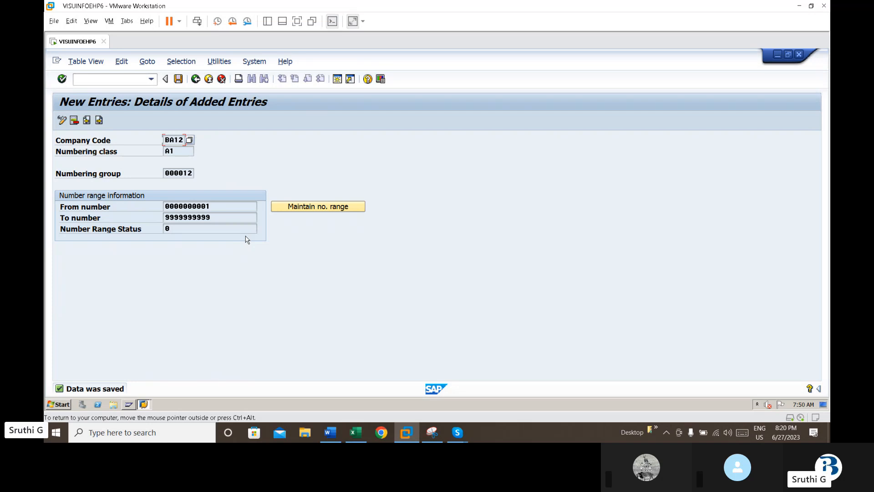
- Leave the allocation and open Specify Document Type (Accounts Payable) in the document types of India's Remittance Challans
{"action": "left_click", "coordinate": [195, 80]}
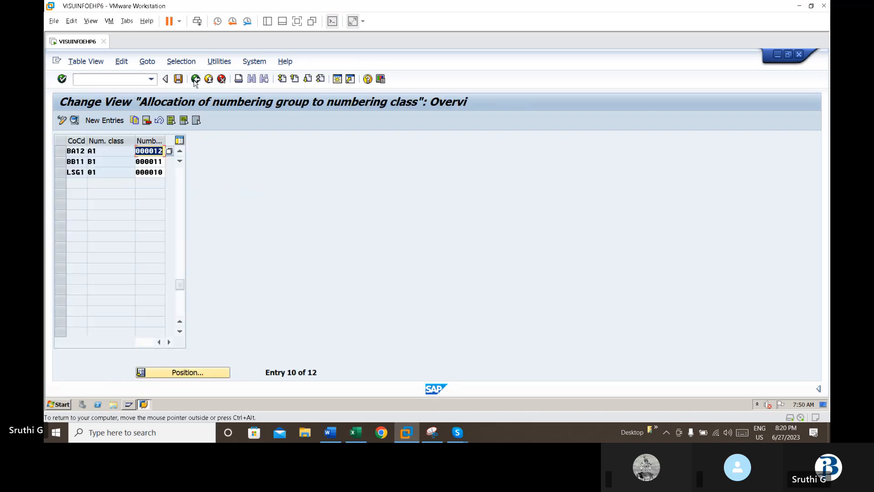
{"action": "left_click", "coordinate": [195, 80]}
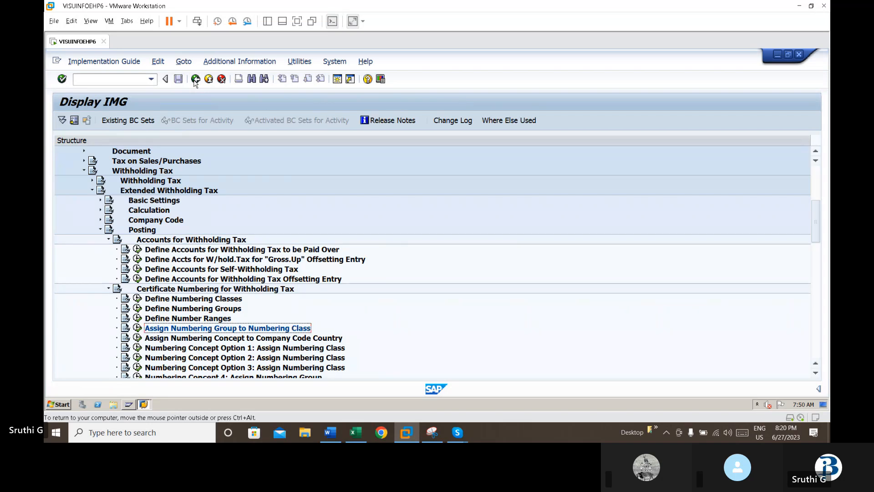
{"action": "left_click", "coordinate": [108, 240]}
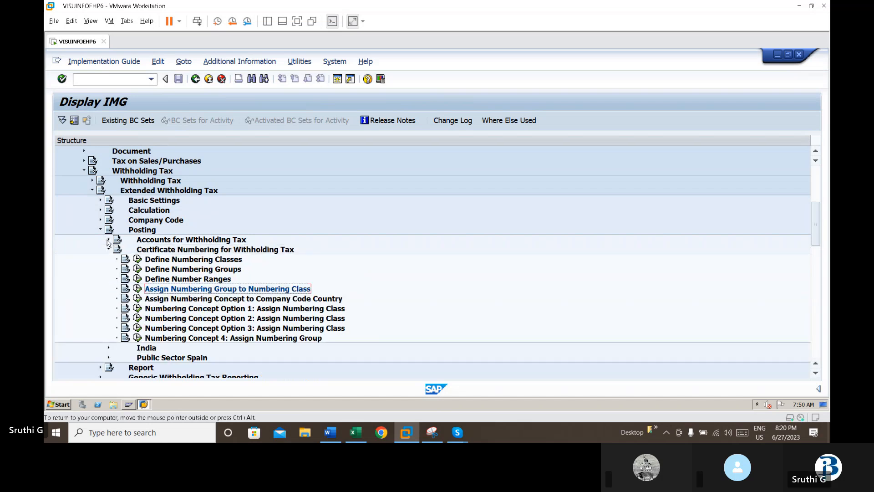
{"action": "left_click", "coordinate": [109, 348]}
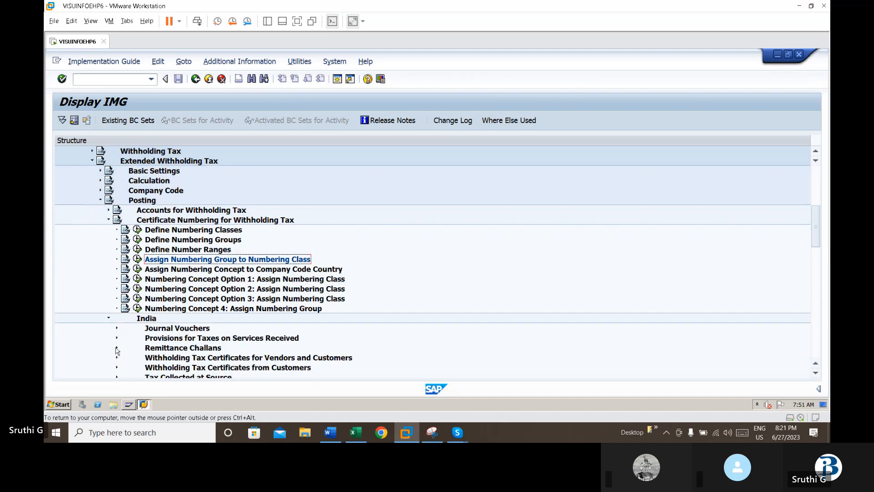
{"action": "left_click", "coordinate": [116, 348]}
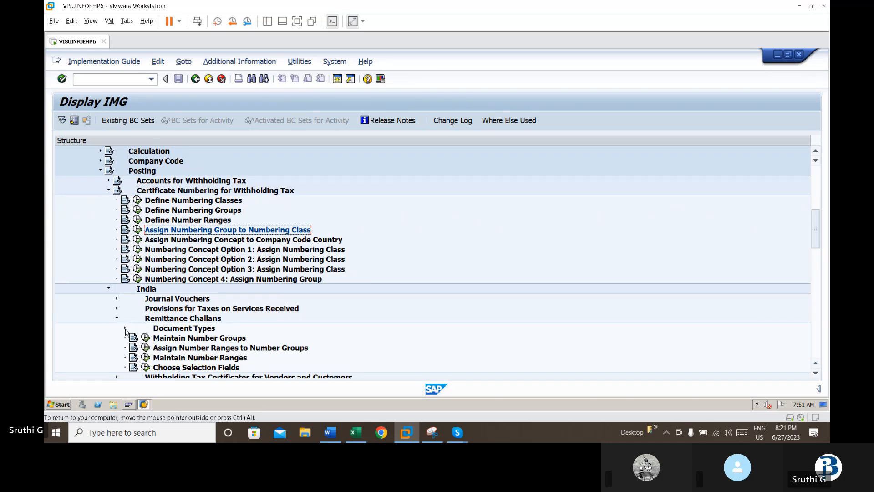
{"action": "left_click", "coordinate": [125, 328]}
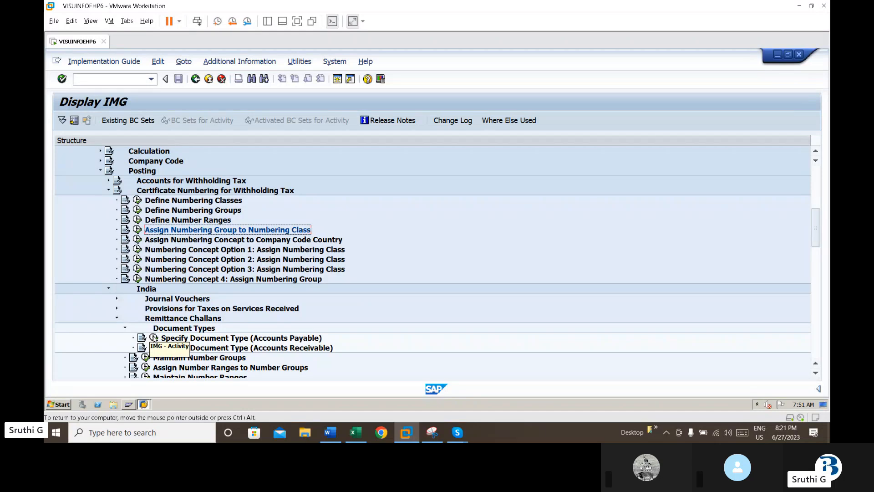
{"action": "left_click", "coordinate": [154, 337]}
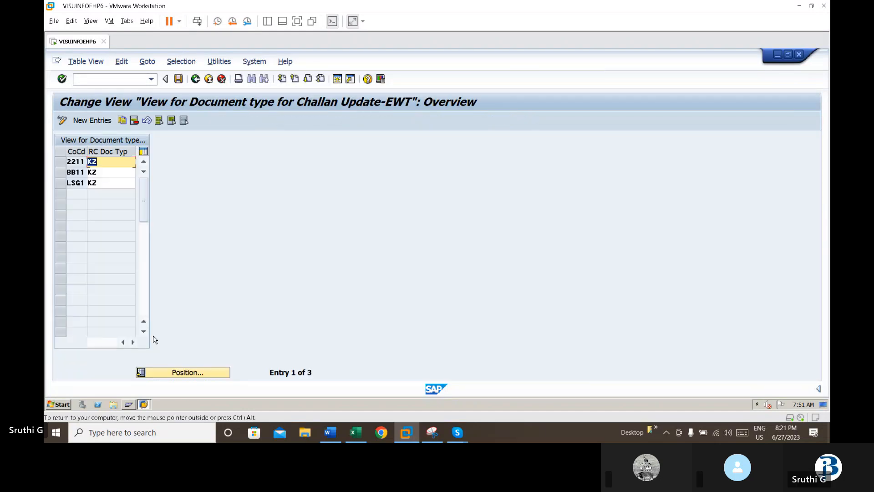
- Add remittance challan document type KZ for company code BA12 and save it in customizing request ba12
{"action": "left_click", "coordinate": [80, 121]}
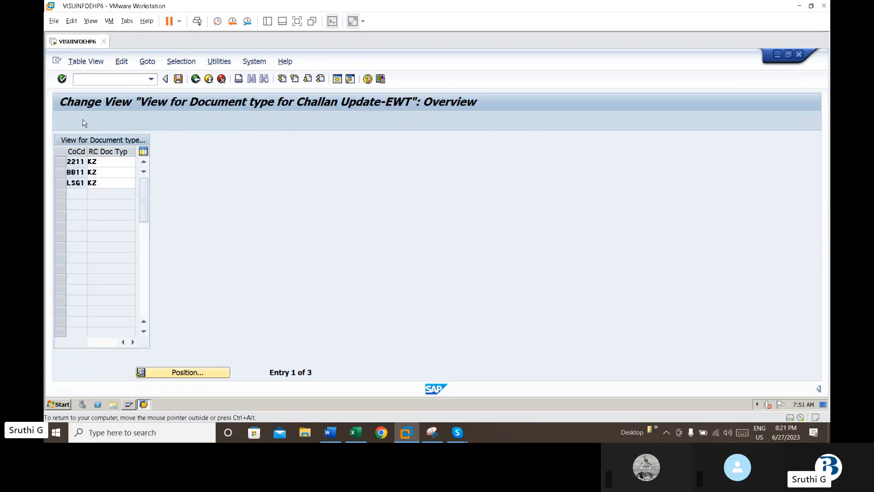
{"action": "type", "text": "ba12"}
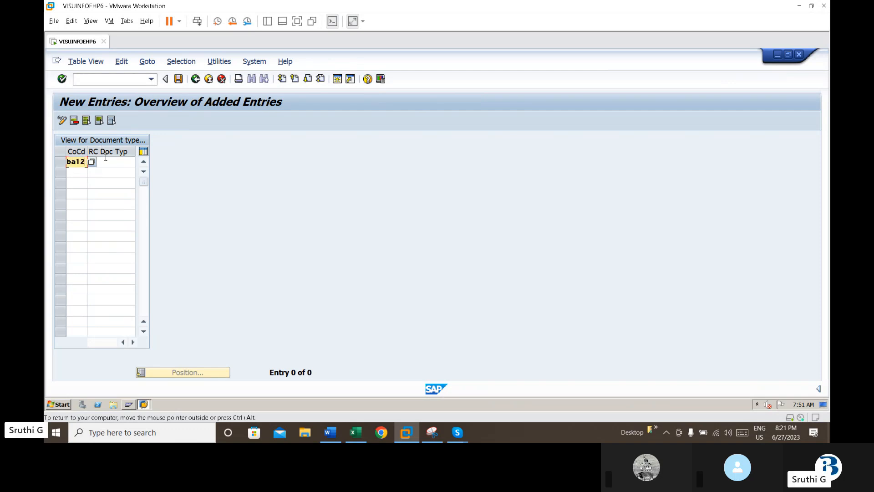
{"action": "left_click", "coordinate": [105, 157]}
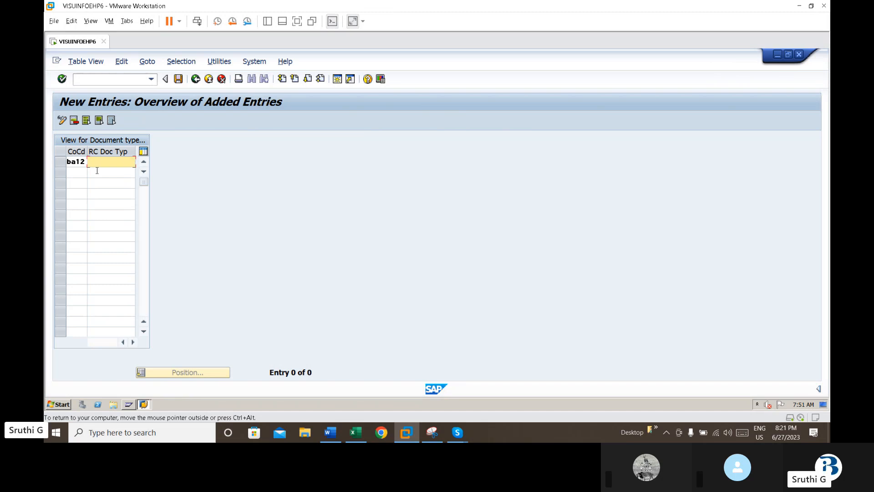
{"action": "type", "text": "KZ"}
{"action": "key", "text": "Return"}
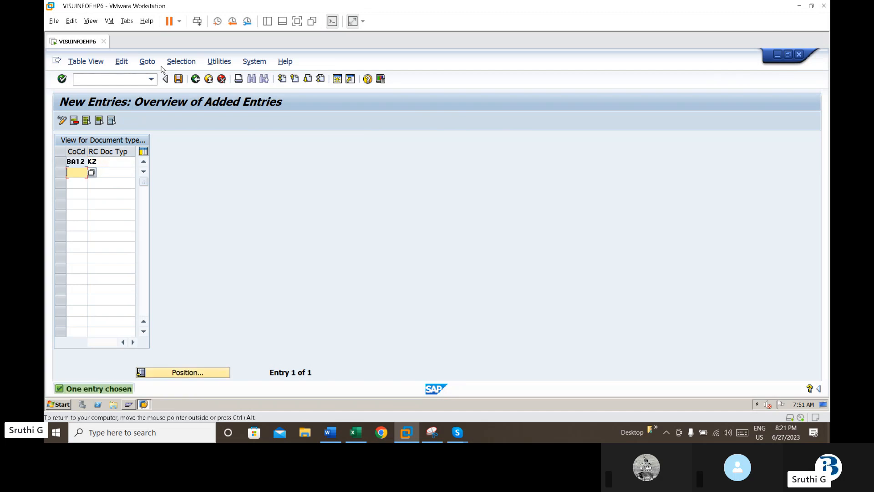
{"action": "left_click", "coordinate": [178, 80]}
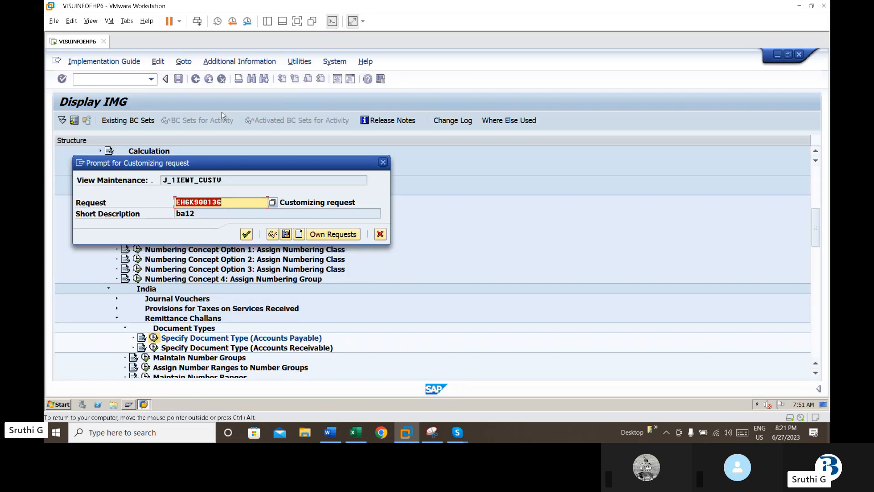
{"action": "left_click", "coordinate": [245, 234]}
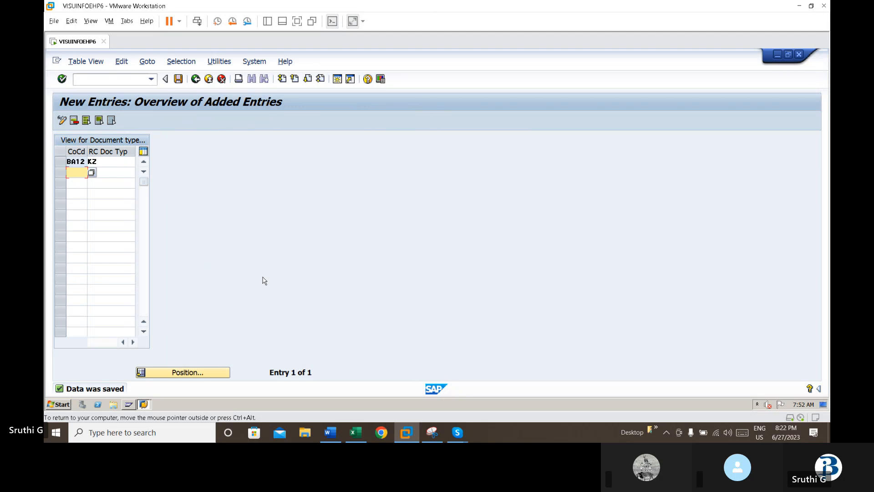
- Leave the challan document types and open Maintain Number Groups under Remittance Challans
{"action": "left_click", "coordinate": [195, 79]}
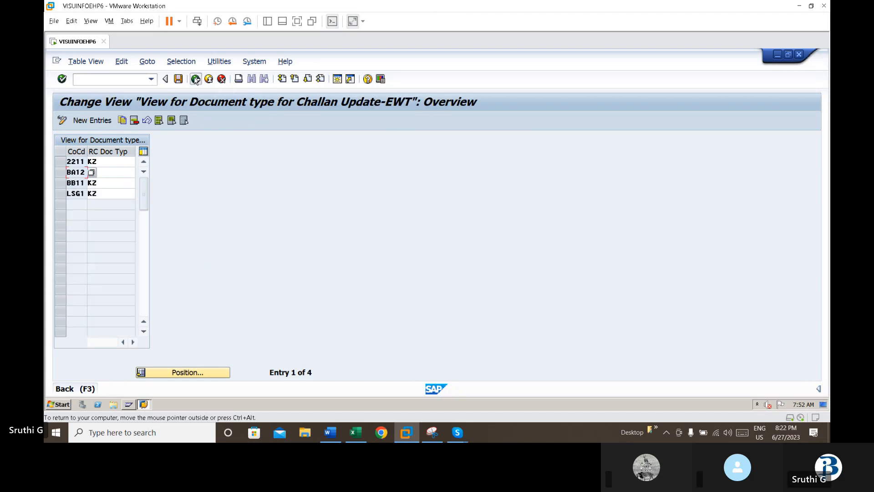
{"action": "left_click", "coordinate": [195, 80]}
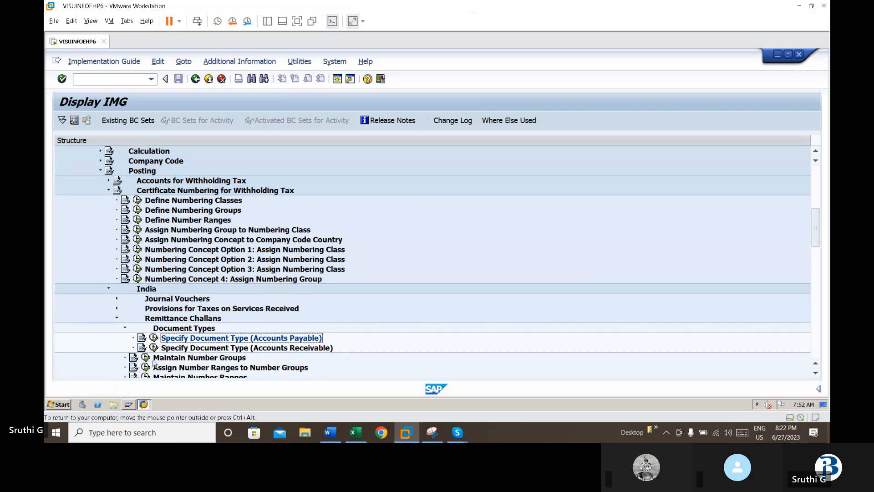
{"action": "left_click", "coordinate": [147, 358]}
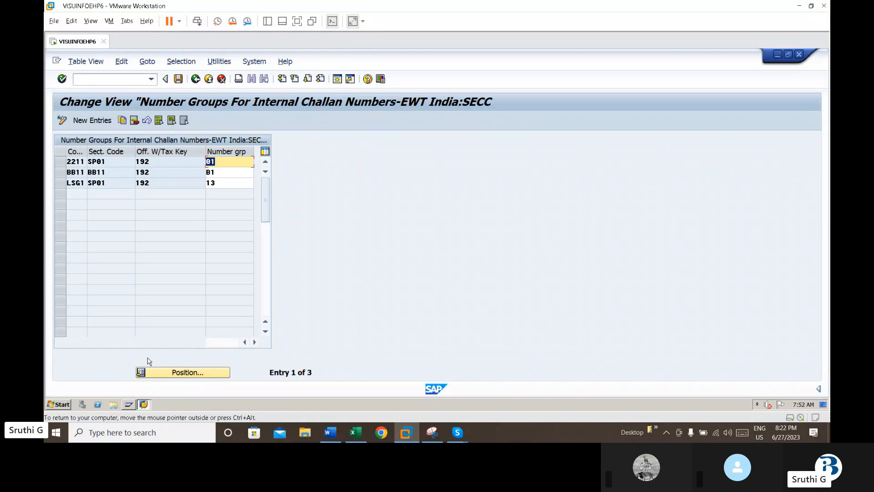
- Add number group A1 for company code BA12, section code BA12 and official tax key 192, saving it in customizing request ba12
{"action": "left_click", "coordinate": [94, 119]}
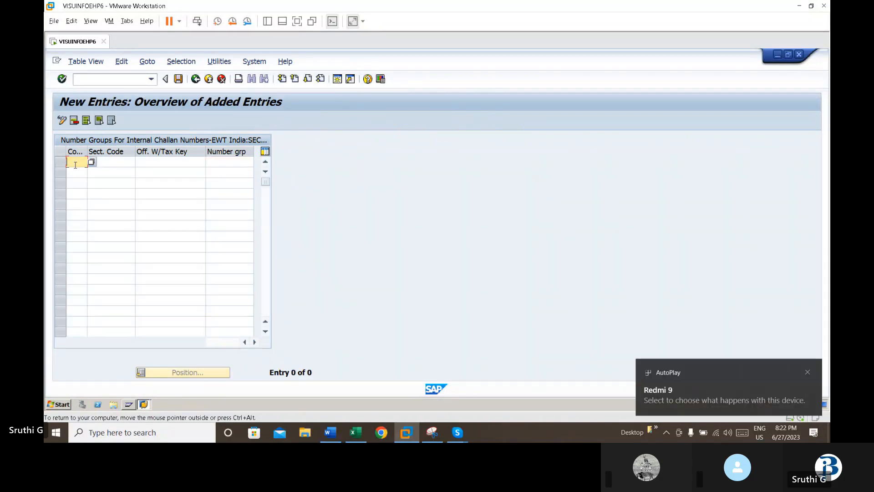
{"action": "type", "text": "ba12"}
{"action": "key", "text": "Tab"}
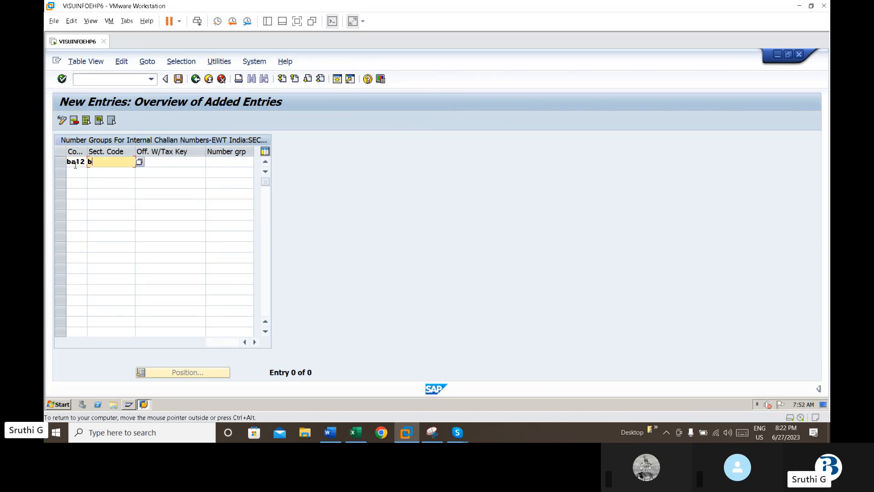
{"action": "type", "text": "ba12"}
{"action": "left_click", "coordinate": [168, 164]}
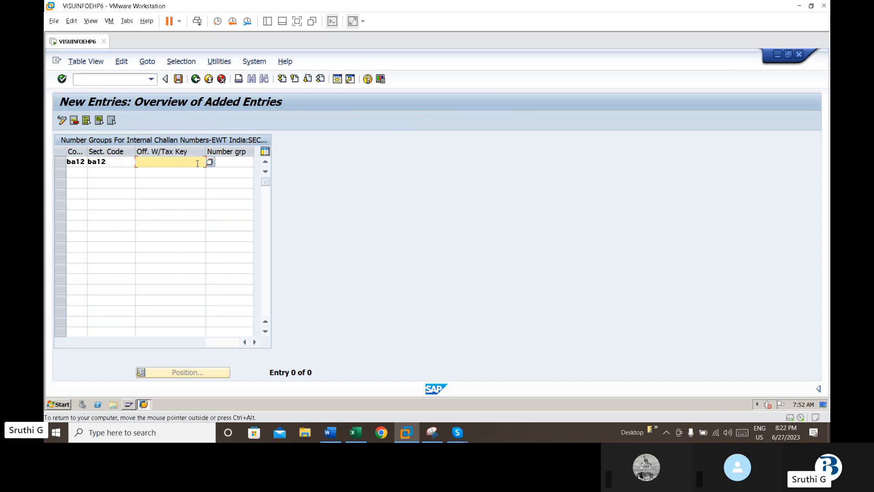
{"action": "type", "text": "192"}
{"action": "key", "text": "Tab"}
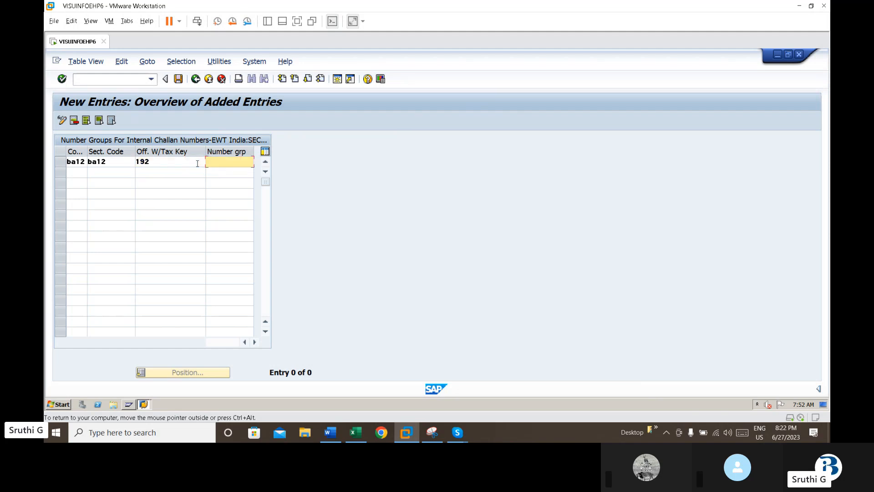
{"action": "type", "text": "a1"}
{"action": "key", "text": "Return"}
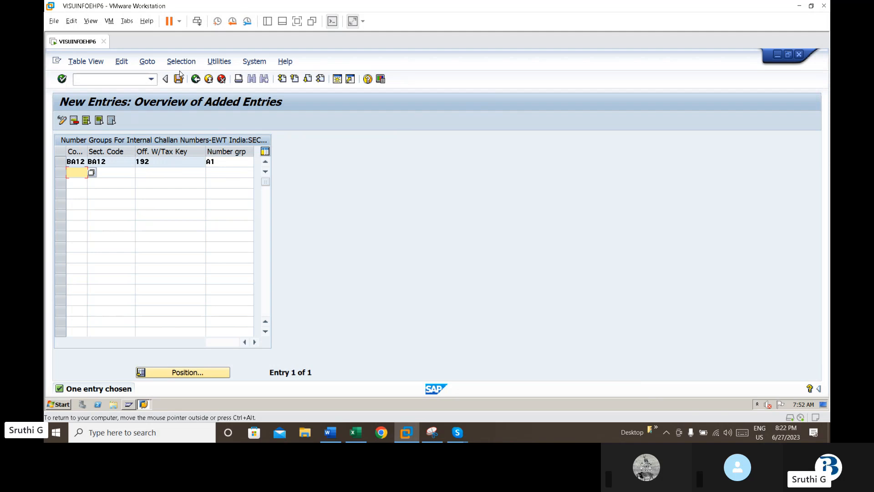
{"action": "left_click", "coordinate": [179, 79]}
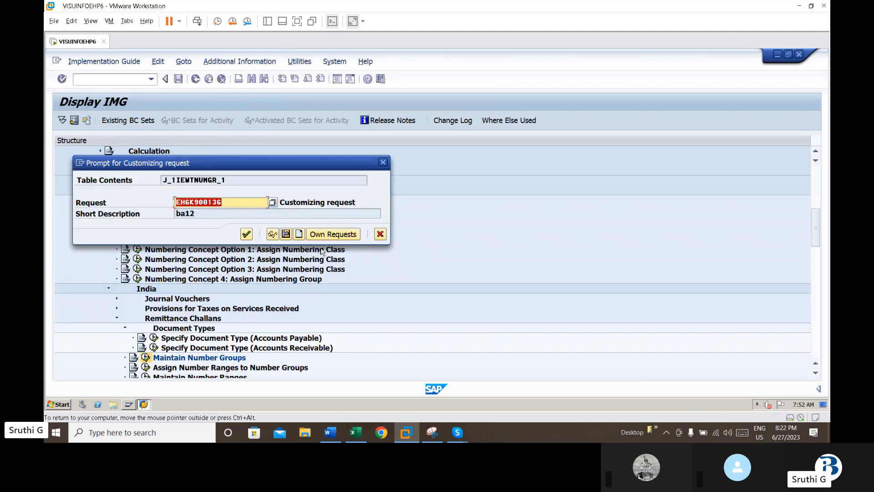
{"action": "left_click", "coordinate": [246, 234]}
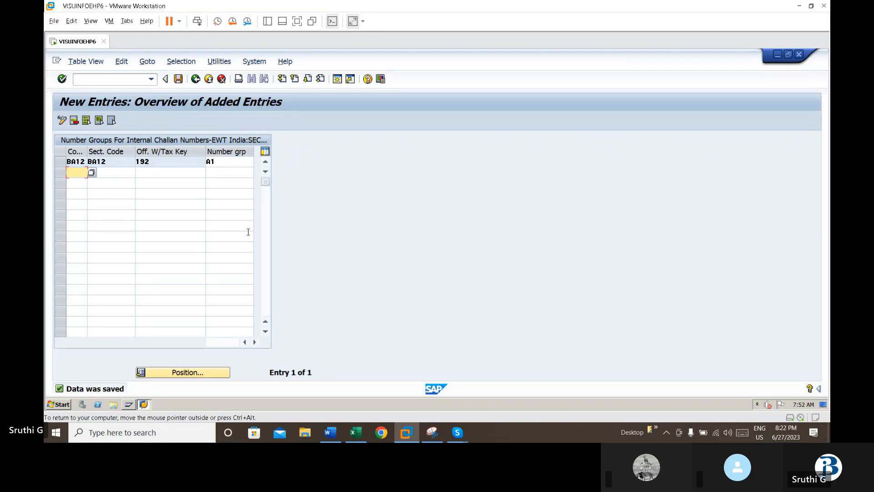
- Leave the challan number groups and open Assign Number Ranges to Number Groups under Remittance Challans
{"action": "left_click", "coordinate": [195, 79]}
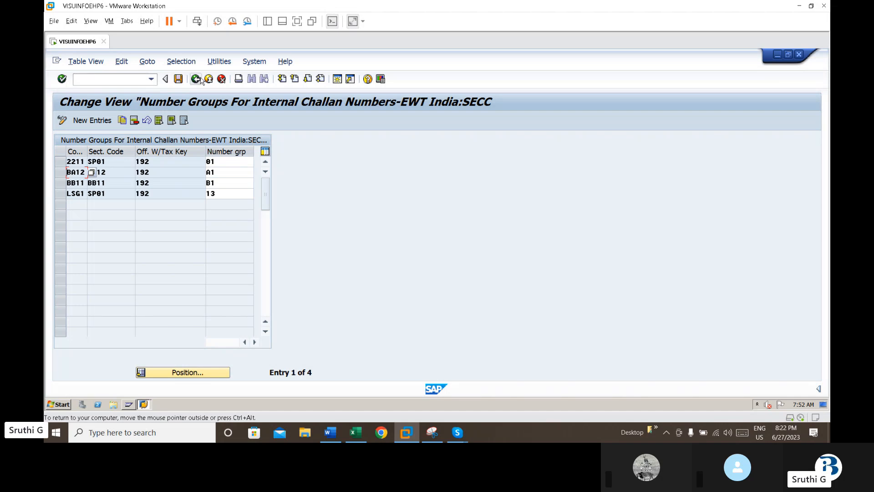
{"action": "left_click", "coordinate": [196, 80]}
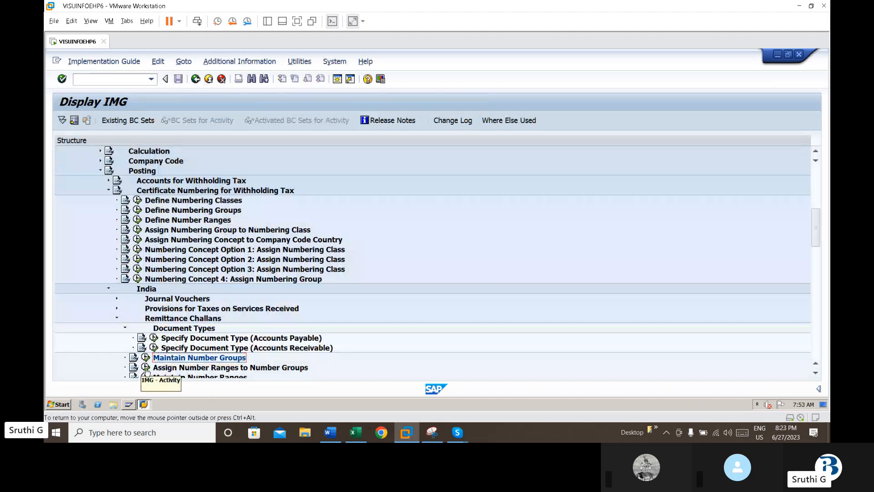
{"action": "left_click", "coordinate": [145, 369]}
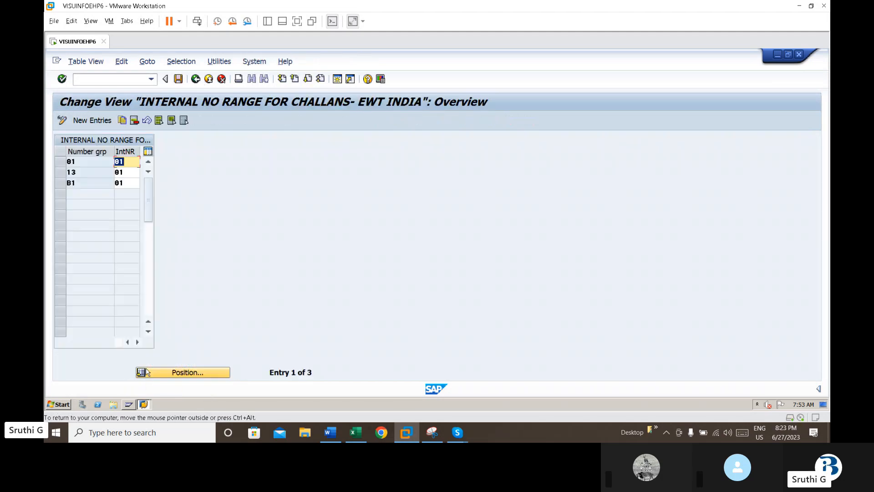
- Add a challan number range entry assigning internal number range 01 to number group A1 and save it
{"action": "left_click", "coordinate": [94, 121]}
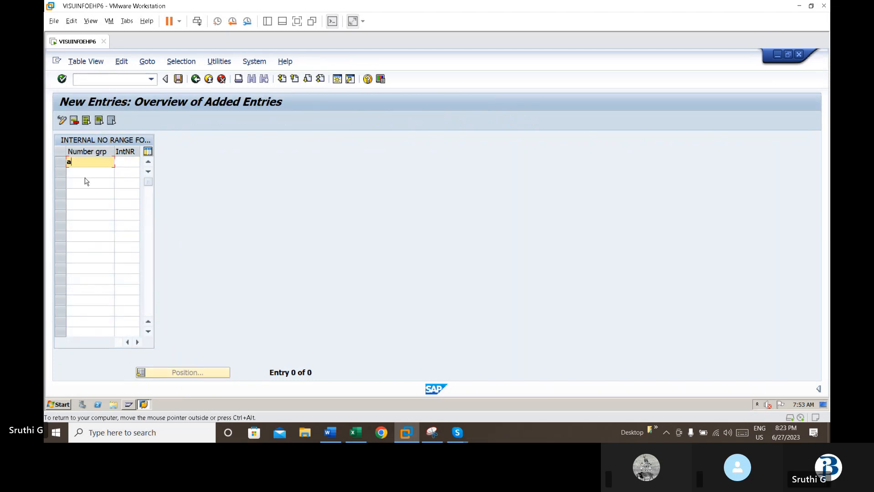
{"action": "type", "text": "a1"}
{"action": "key", "text": "Tab"}
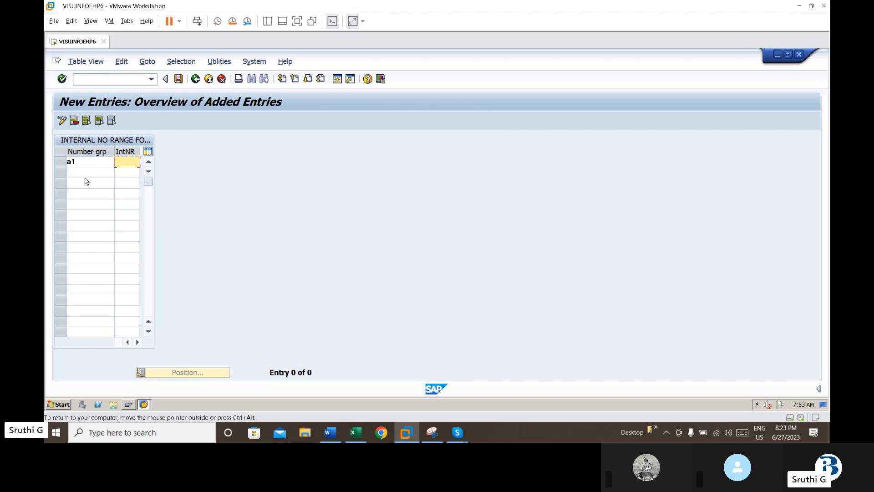
{"action": "type", "text": "01"}
{"action": "key", "text": "Return"}
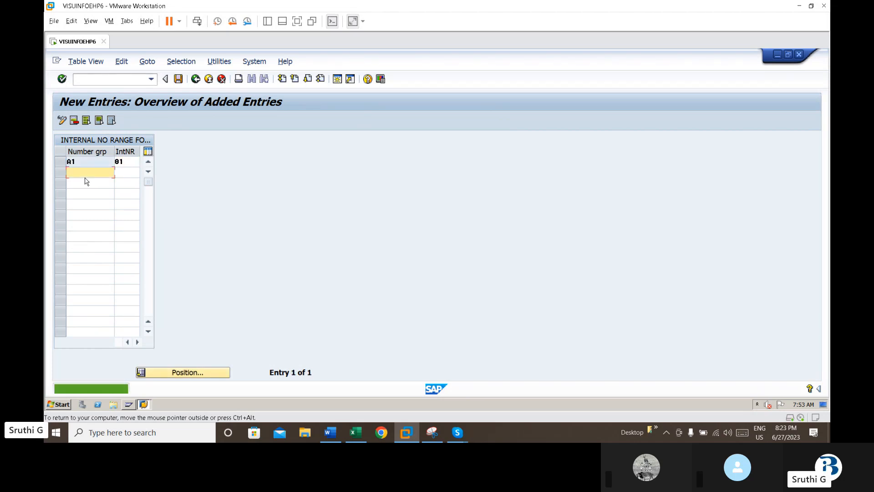
{"action": "left_click", "coordinate": [178, 79]}
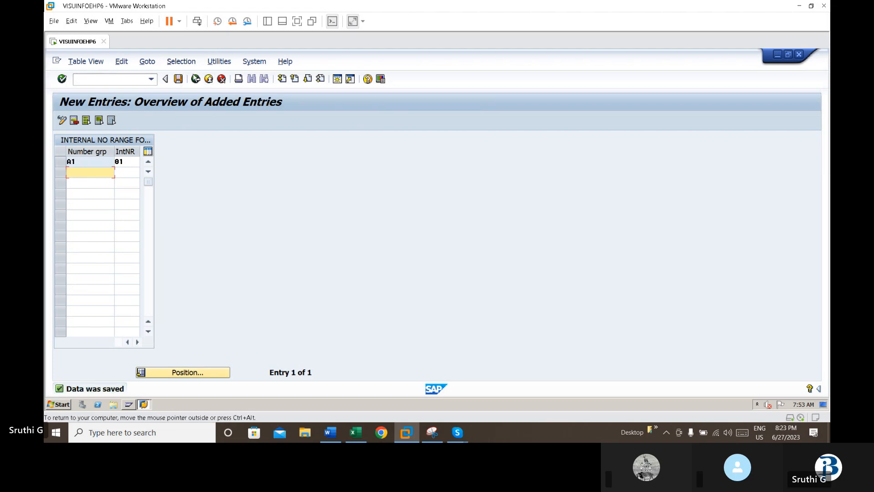
- View the Maintain Number Ranges activity under Remittance Challans and return to the IMG structure
{"action": "left_click", "coordinate": [195, 79]}
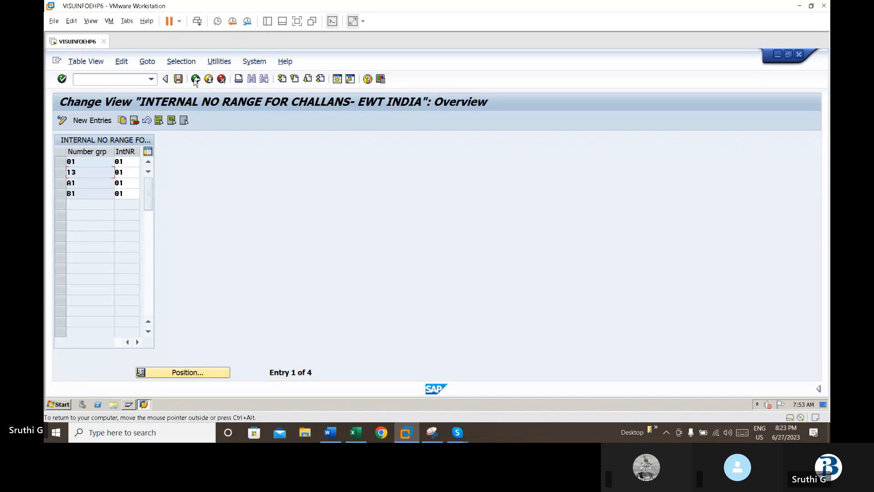
{"action": "left_click", "coordinate": [195, 79]}
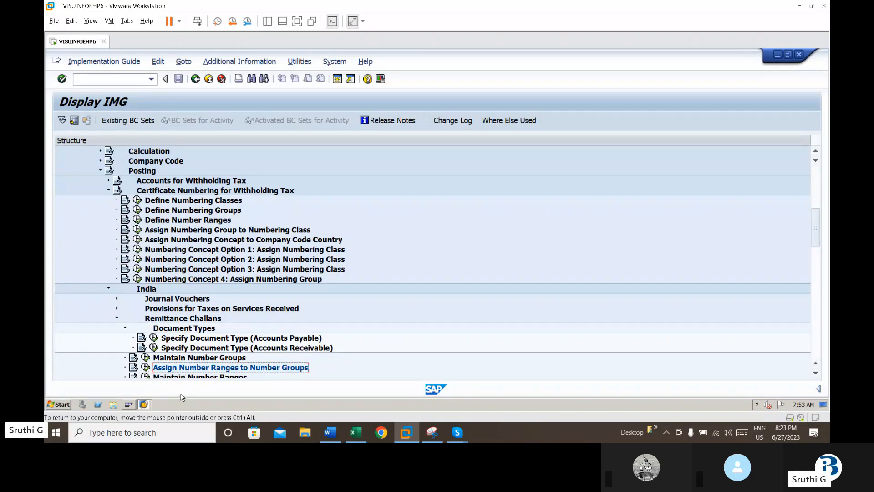
{"action": "scroll", "coordinate": [145, 377], "scroll_direction": "down", "scroll_amount": 1}
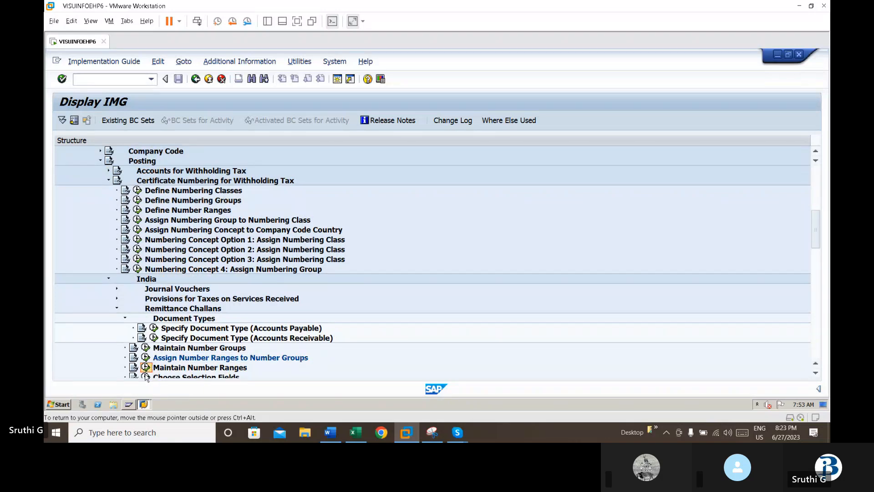
{"action": "left_click", "coordinate": [146, 367]}
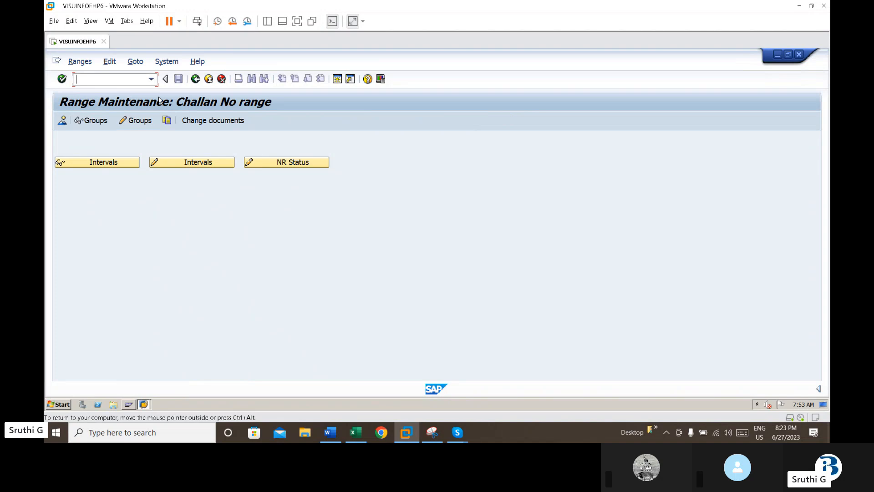
{"action": "left_click", "coordinate": [195, 80]}
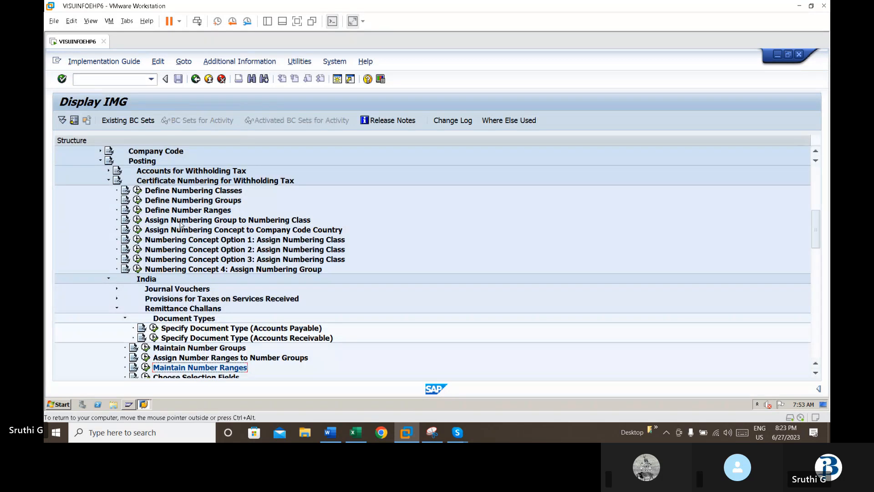
- Open Maintain Number Groups and SAPscript Forms under Withholding Tax Certificates for Vendors and Customers
{"action": "key", "text": "Down"}
{"action": "key", "text": "Down"}
{"action": "key", "text": "Down"}
{"action": "key", "text": "Down"}
{"action": "key", "text": "Down"}
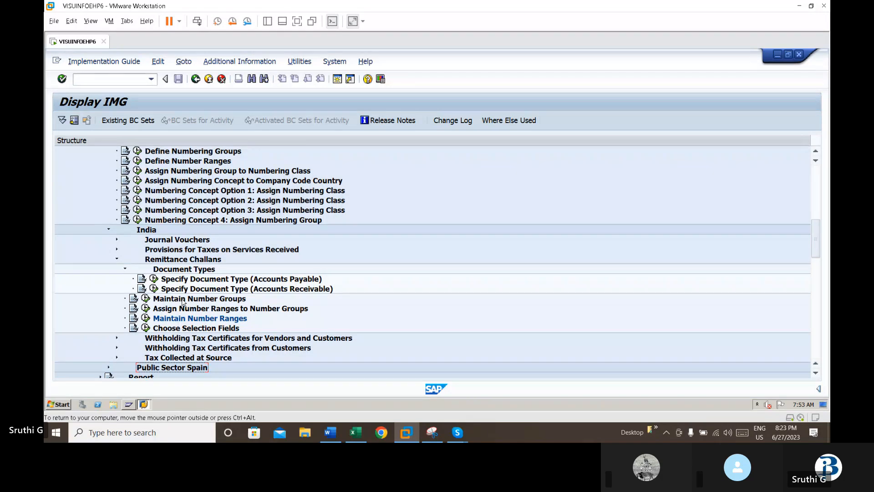
{"action": "left_click", "coordinate": [117, 338]}
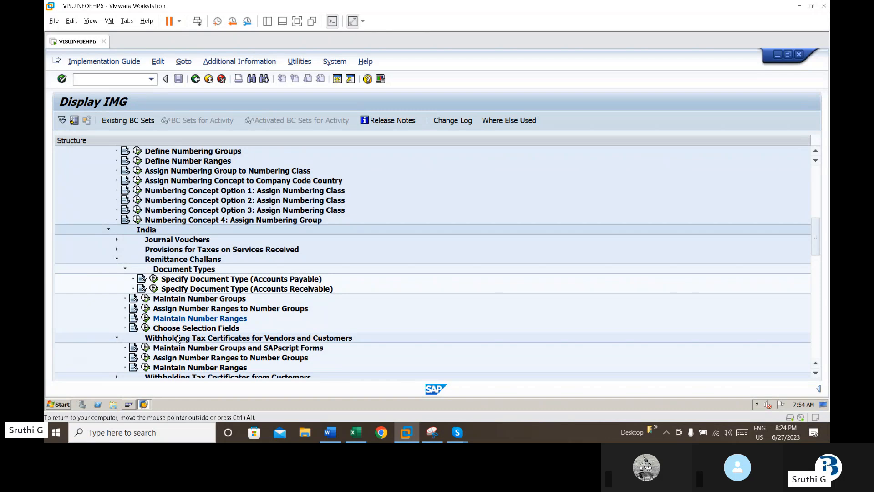
{"action": "left_click", "coordinate": [145, 349]}
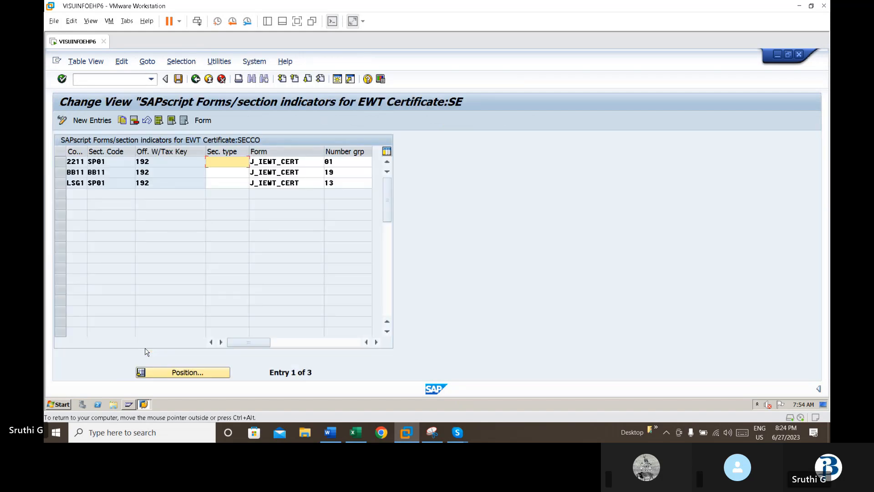
- Start a new certificate form entry with company code BA12, section code BA12 and official tax key 192
{"action": "left_click", "coordinate": [103, 120]}
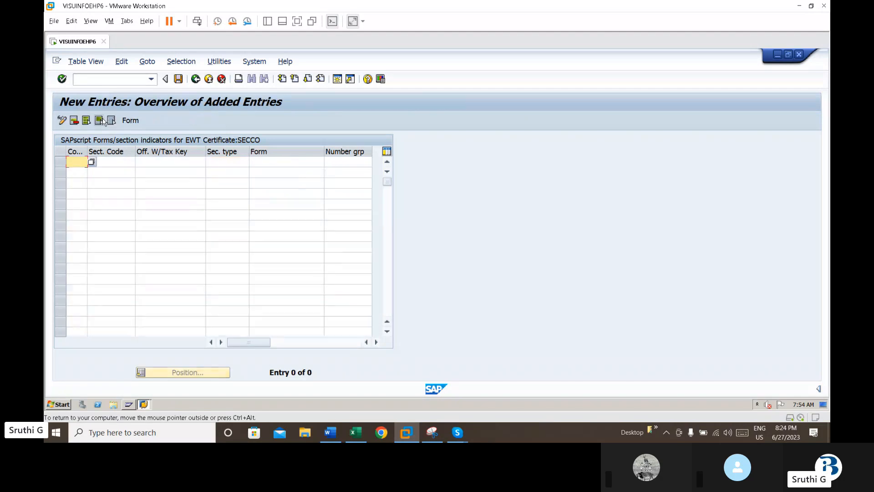
{"action": "type", "text": "ba12"}
{"action": "key", "text": "Tab"}
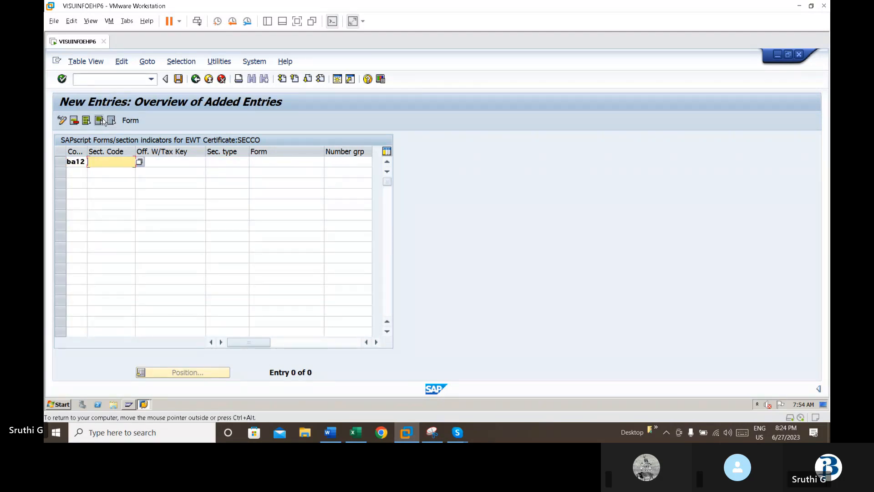
{"action": "type", "text": "ba12"}
{"action": "key", "text": "Tab"}
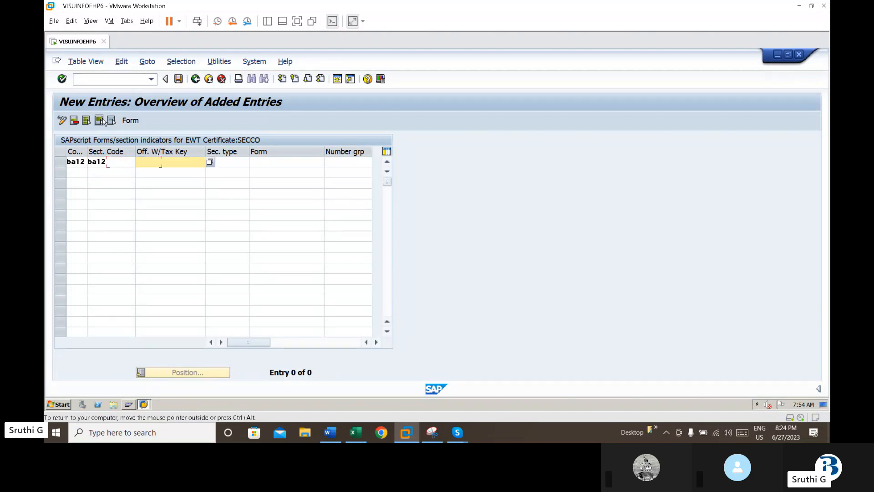
{"action": "type", "text": "192"}
{"action": "key", "text": "Tab"}
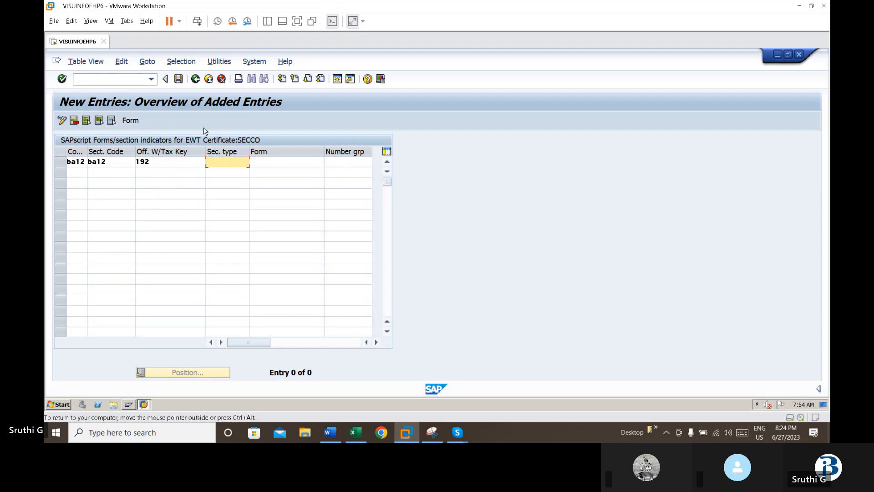
- Assign form J_IEWT_CERT and number group 01 to the BA12 entry, saving it in customizing request ba12
{"action": "left_click", "coordinate": [282, 163]}
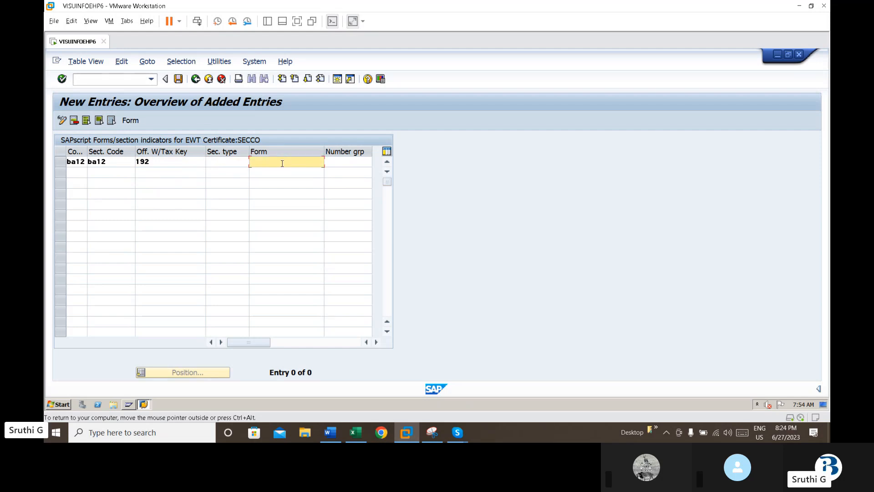
{"action": "type", "text": "j"}
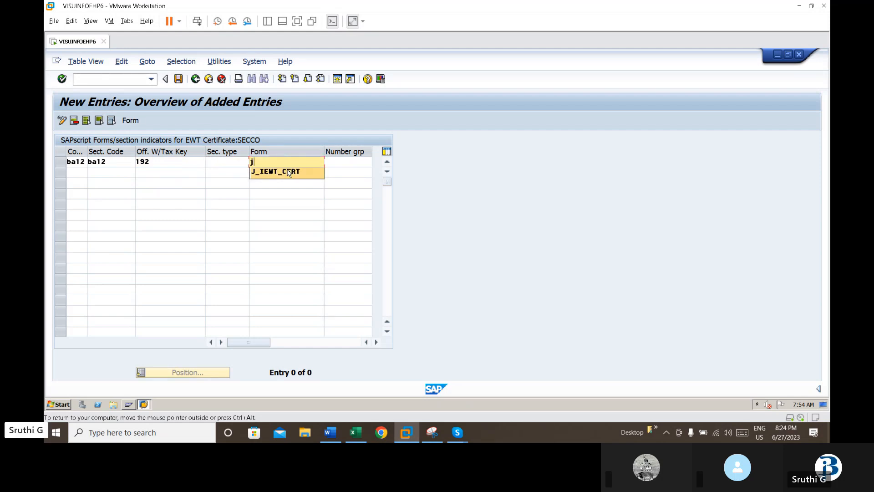
{"action": "left_click", "coordinate": [288, 172]}
{"action": "key", "text": "Tab"}
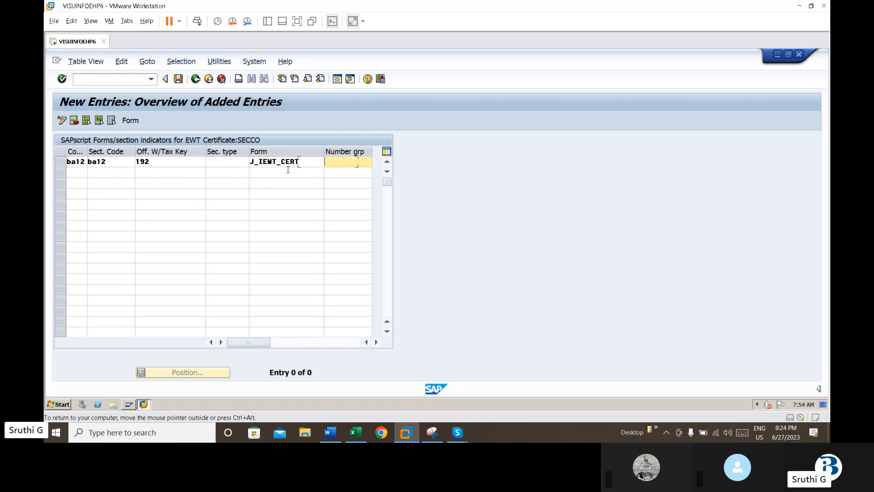
{"action": "type", "text": "01"}
{"action": "key", "text": "Return"}
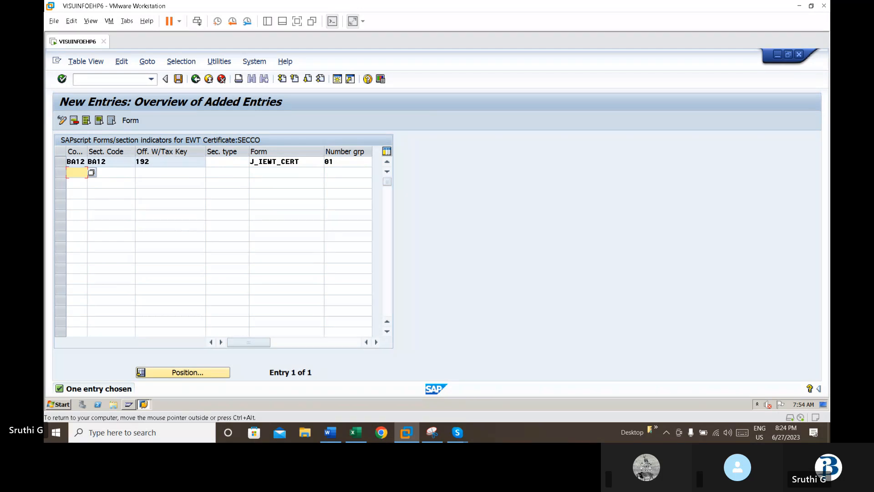
{"action": "left_click", "coordinate": [301, 162]}
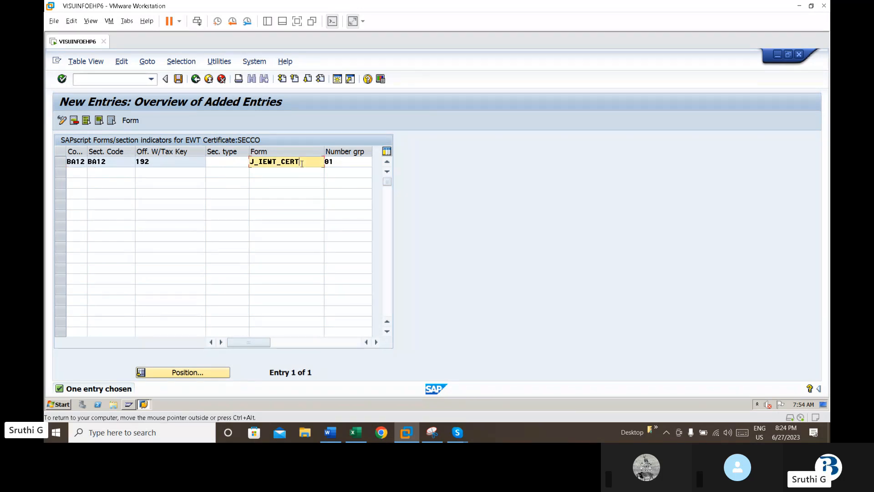
{"action": "left_click", "coordinate": [178, 78]}
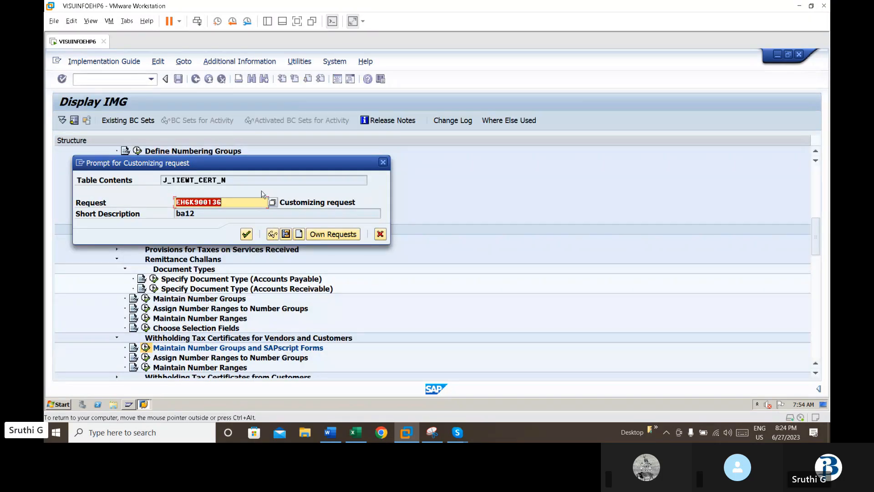
{"action": "left_click", "coordinate": [246, 234]}
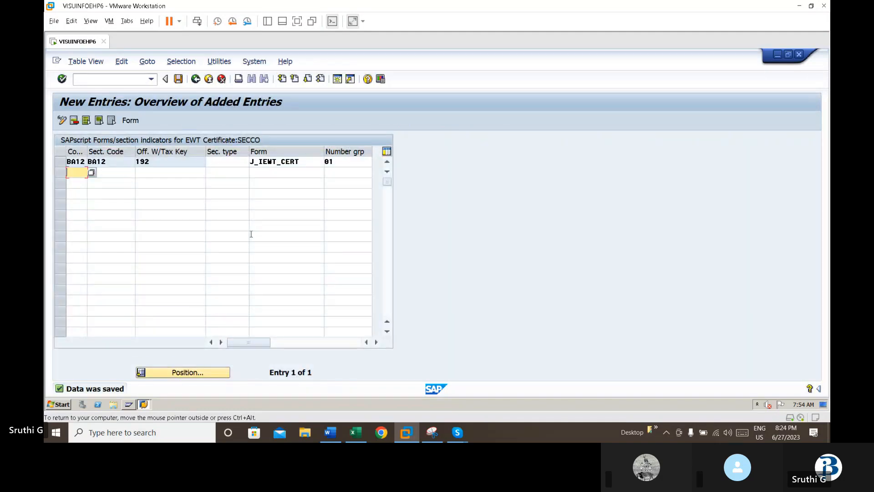
- Leave the certificate forms and open Assign Number Ranges to Number Groups under Withholding Tax Certificates for Vendors and Customers
{"action": "left_click", "coordinate": [195, 79]}
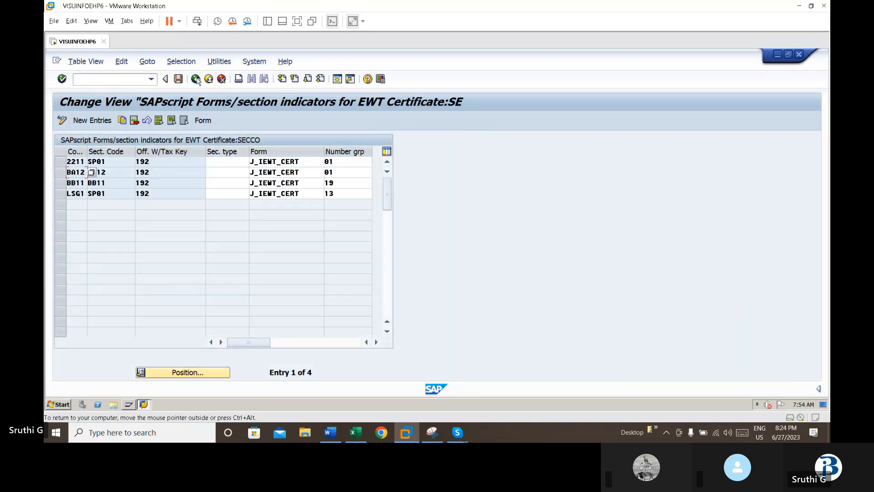
{"action": "left_click", "coordinate": [196, 79]}
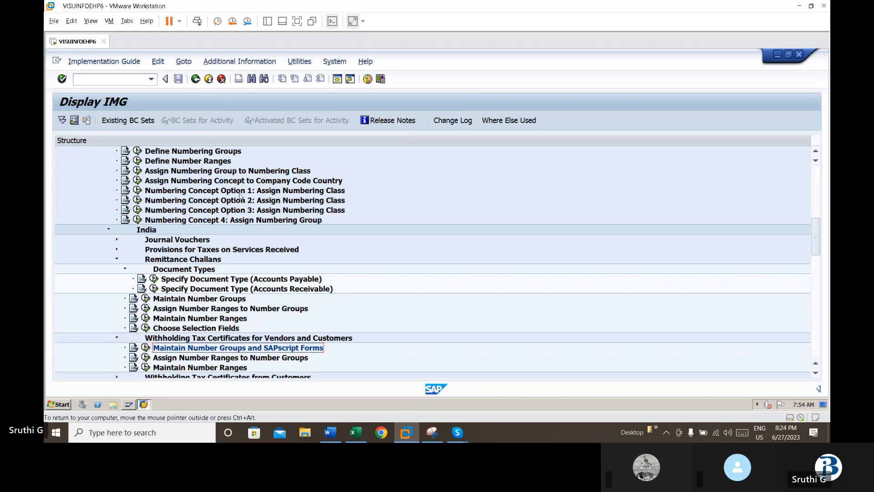
{"action": "left_click", "coordinate": [145, 357]}
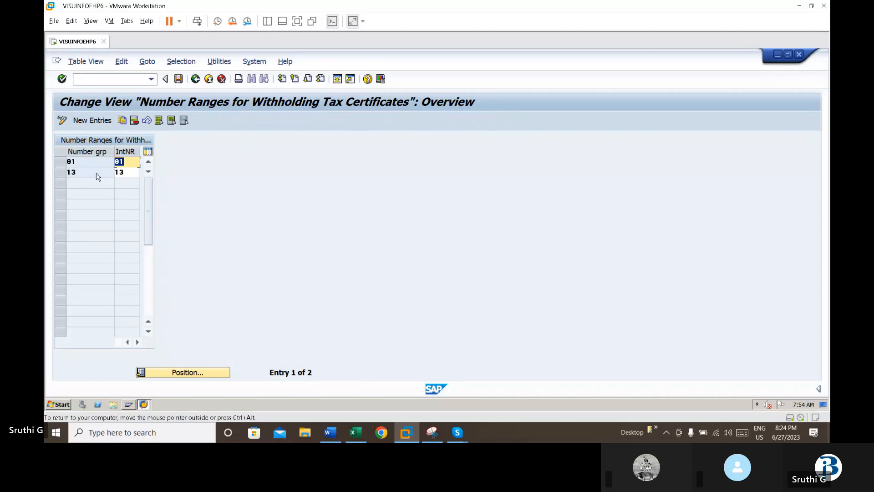
- Assign internal number range 01 to number group A1 for withholding tax certificates, save it in customizing request ba12 and return to the overview
{"action": "left_click", "coordinate": [92, 121]}
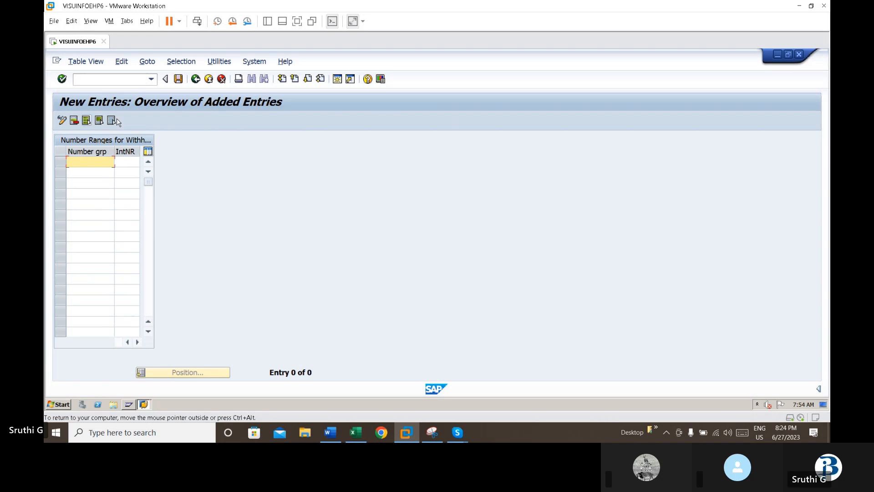
{"action": "type", "text": "a"}
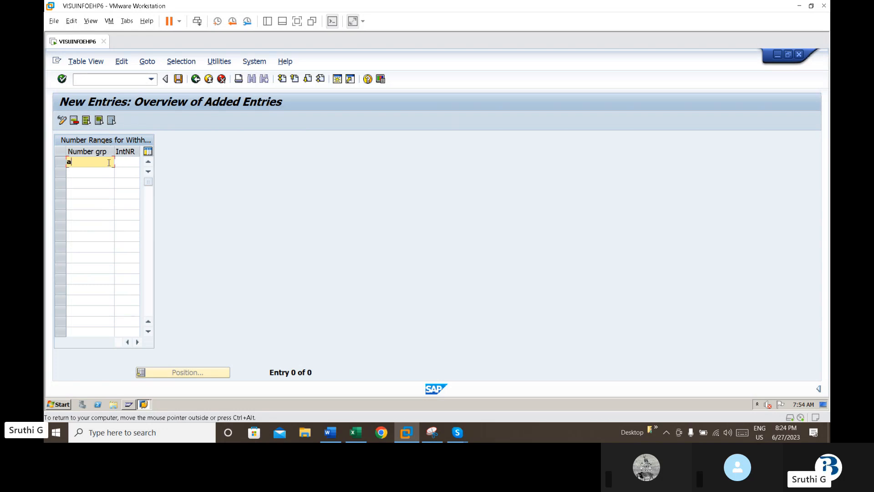
{"action": "type", "text": "1"}
{"action": "key", "text": "Tab"}
{"action": "type", "text": "01"}
{"action": "key", "text": "Return"}
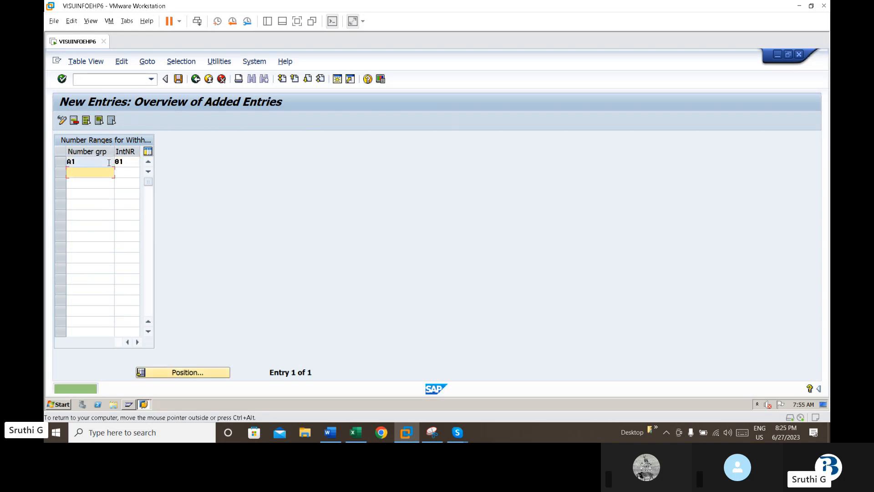
{"action": "left_click", "coordinate": [178, 79]}
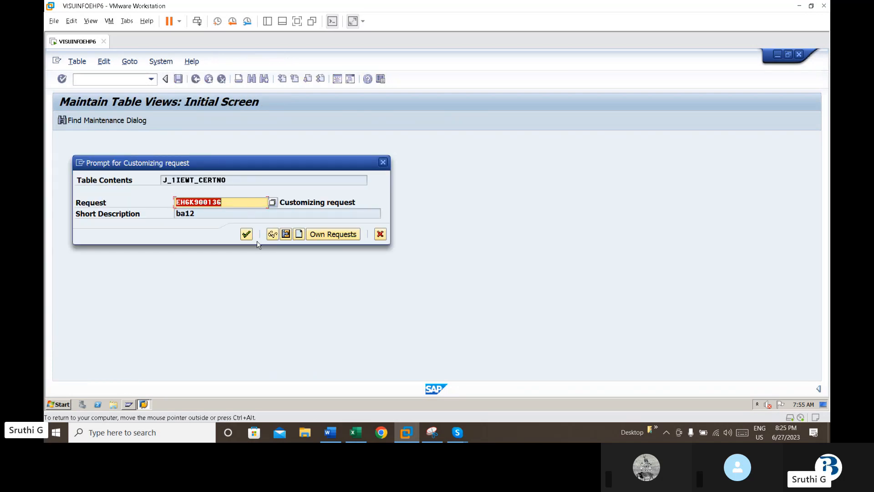
{"action": "left_click", "coordinate": [246, 234]}
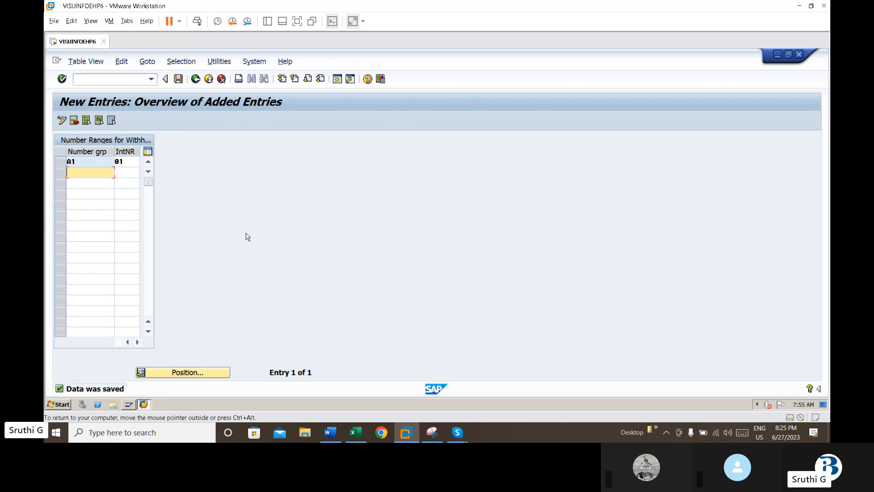
{"action": "left_click", "coordinate": [196, 79]}
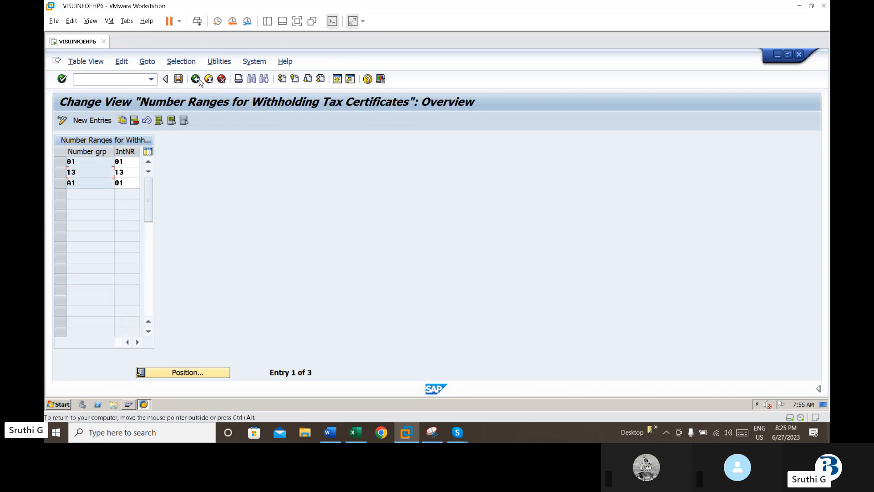
- Leave the certificate number range customizing and reopen the SAP Reference IMG through transaction SPRO
{"action": "left_click", "coordinate": [195, 79]}
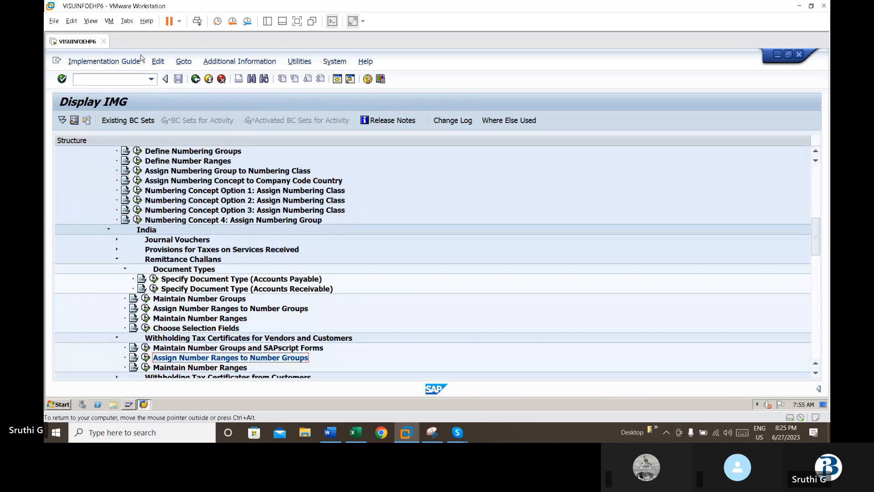
{"action": "left_click", "coordinate": [140, 77]}
{"action": "type", "text": "/n"}
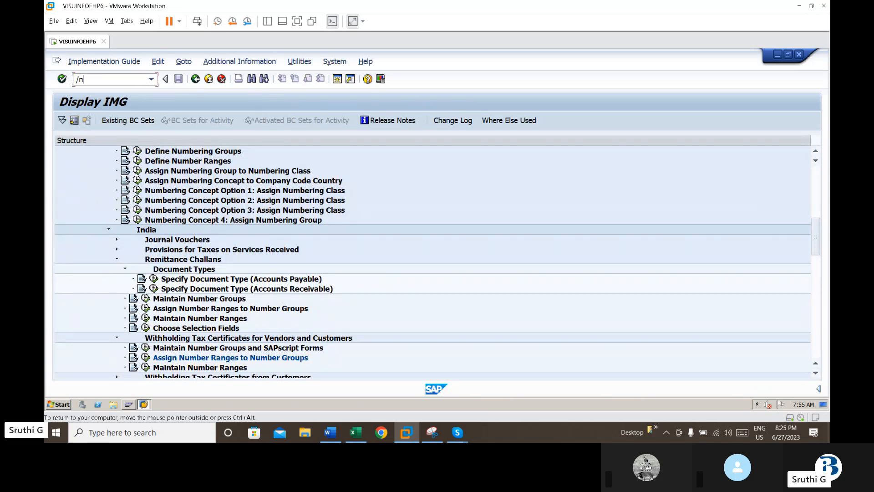
{"action": "key", "text": "Return"}
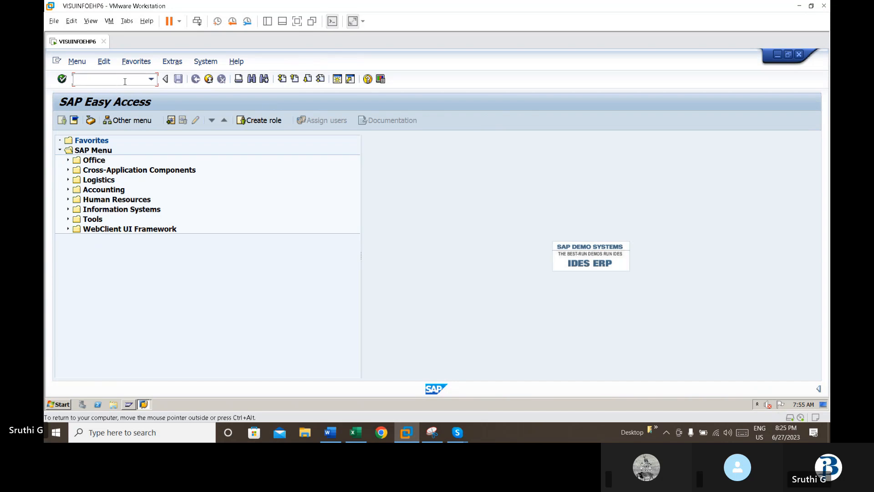
{"action": "type", "text": "/nsp"}
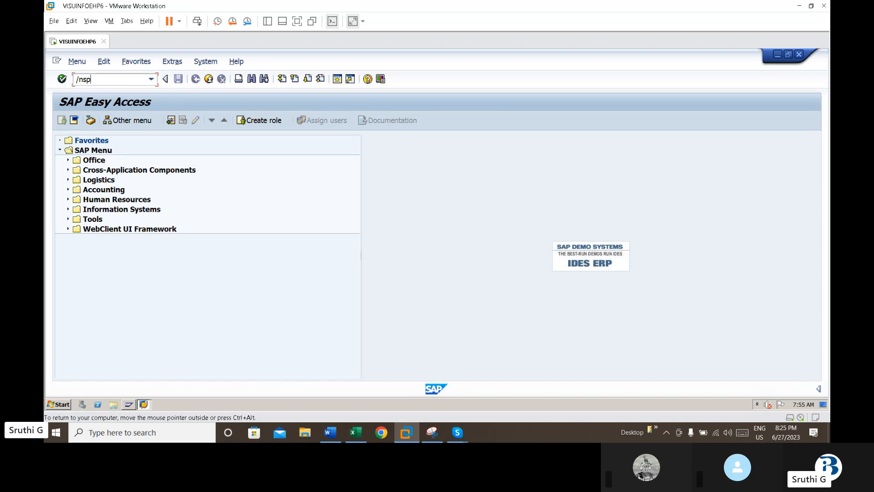
{"action": "type", "text": "ro"}
{"action": "key", "text": "Return"}
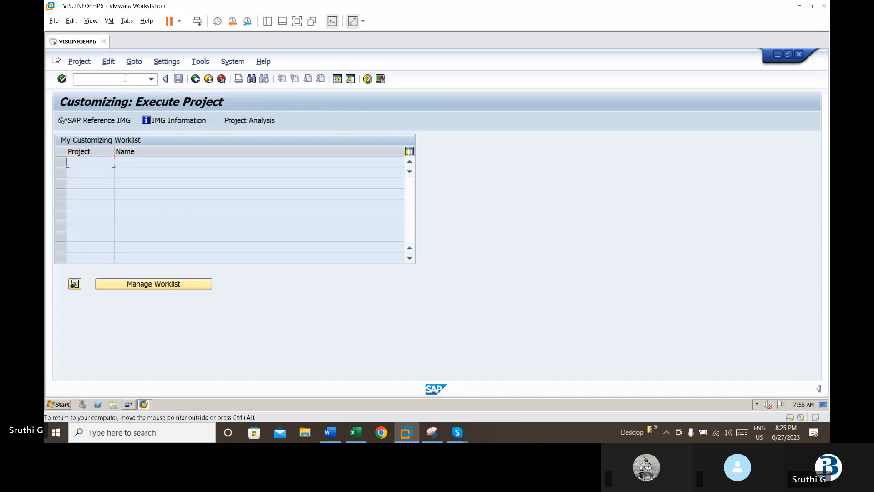
{"action": "left_click", "coordinate": [111, 124]}
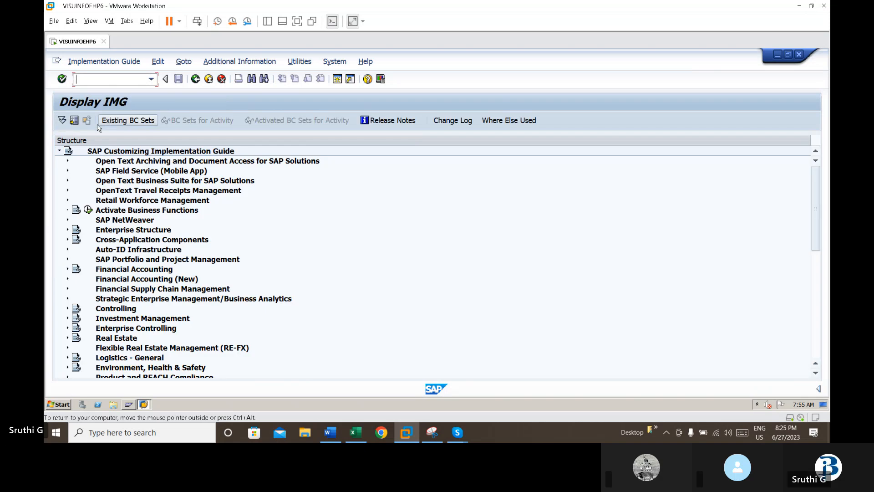
- Expand Logistics - General in the implementation guide and open its Tax on Goods Movements node
{"action": "left_click", "coordinate": [68, 357]}
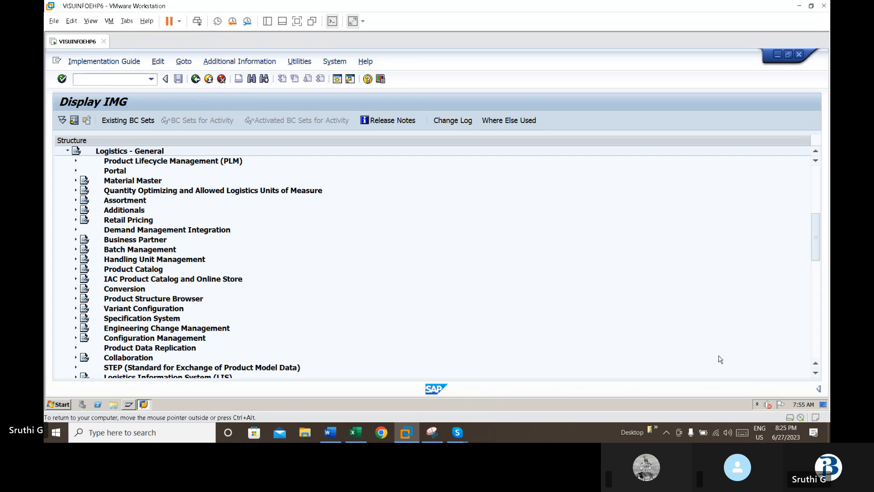
{"action": "left_click", "coordinate": [815, 373]}
{"action": "left_click", "coordinate": [815, 373]}
{"action": "left_click", "coordinate": [815, 373]}
{"action": "left_click", "coordinate": [815, 374]}
{"action": "left_click", "coordinate": [816, 373]}
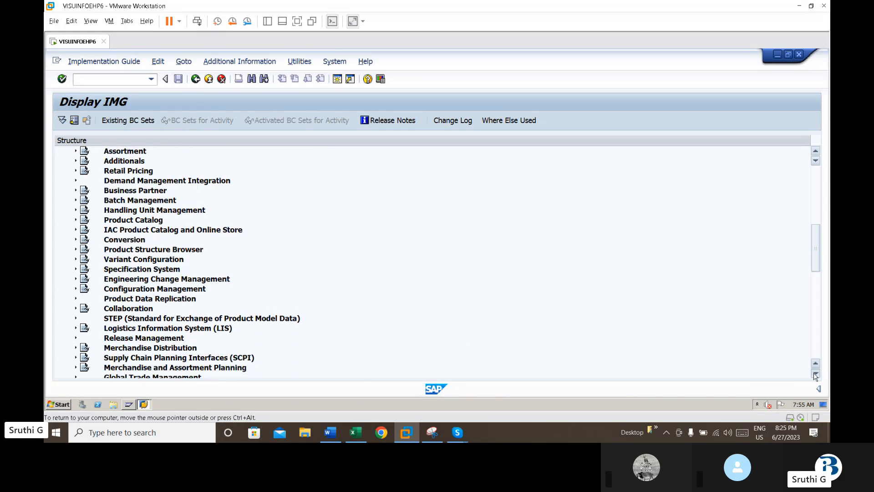
{"action": "left_click", "coordinate": [815, 373]}
{"action": "left_click", "coordinate": [815, 374]}
{"action": "left_click", "coordinate": [815, 373]}
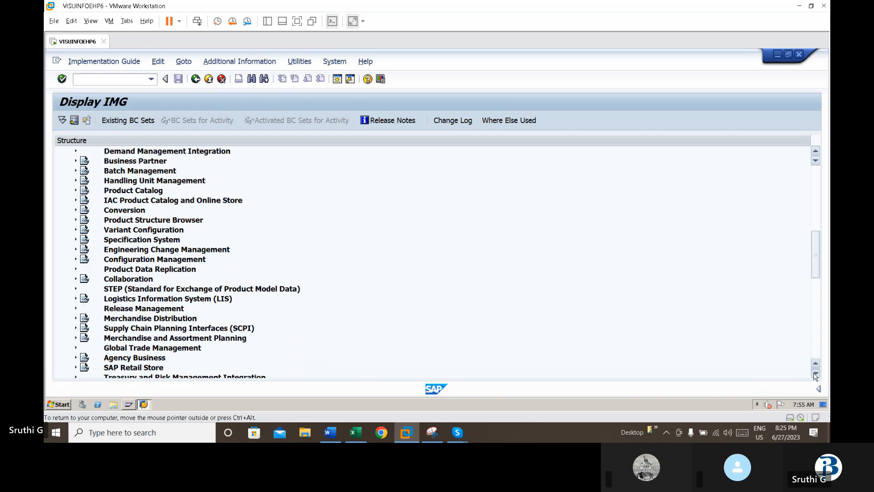
{"action": "left_click", "coordinate": [815, 373]}
{"action": "left_click", "coordinate": [815, 374]}
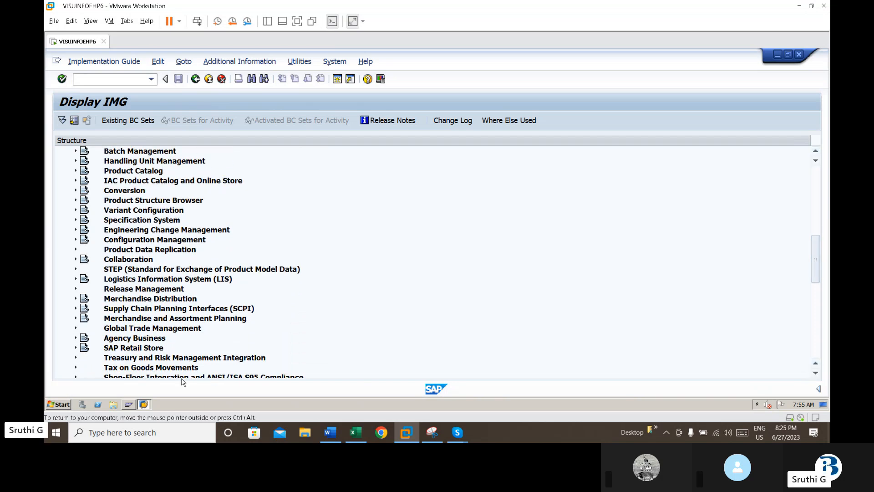
{"action": "left_click", "coordinate": [76, 367]}
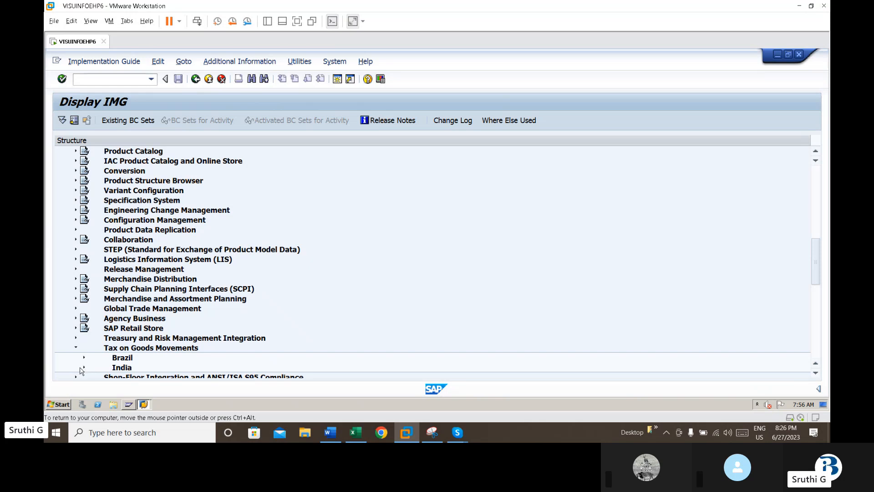
- Open Maintain Company Code Settings under India, Basic Settings in Tax on Goods Movements
{"action": "left_click", "coordinate": [84, 367]}
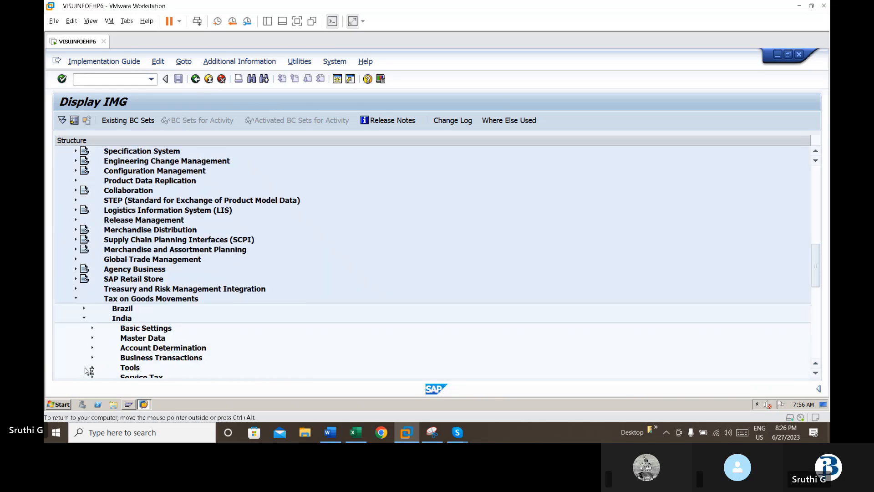
{"action": "left_click", "coordinate": [91, 328]}
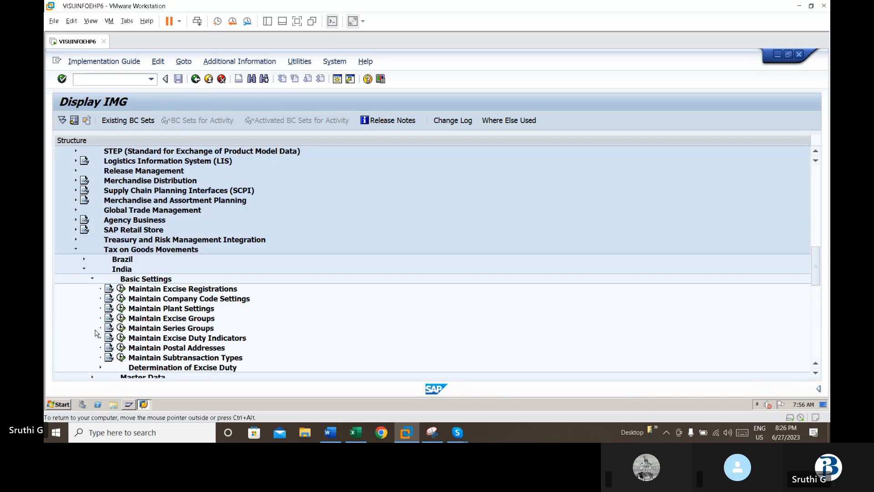
{"action": "left_click", "coordinate": [122, 298]}
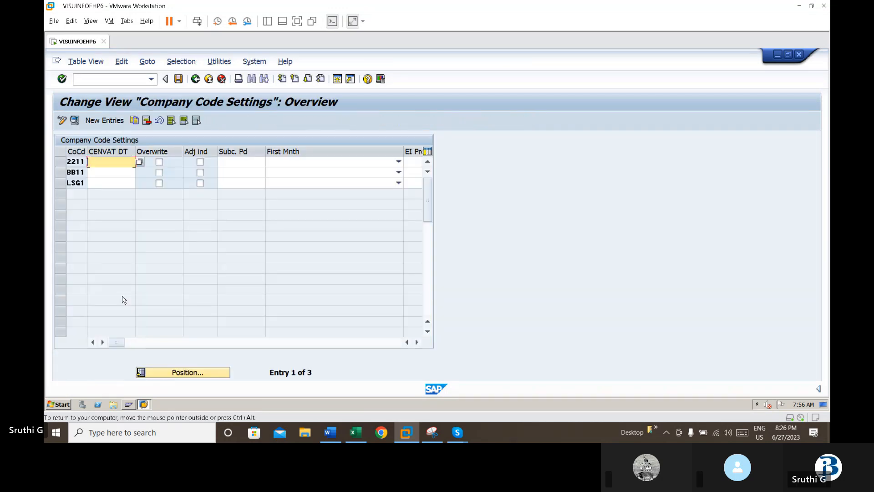
- Add a new company code settings entry for BA12 and save it in customizing request ba12
{"action": "left_click", "coordinate": [108, 121]}
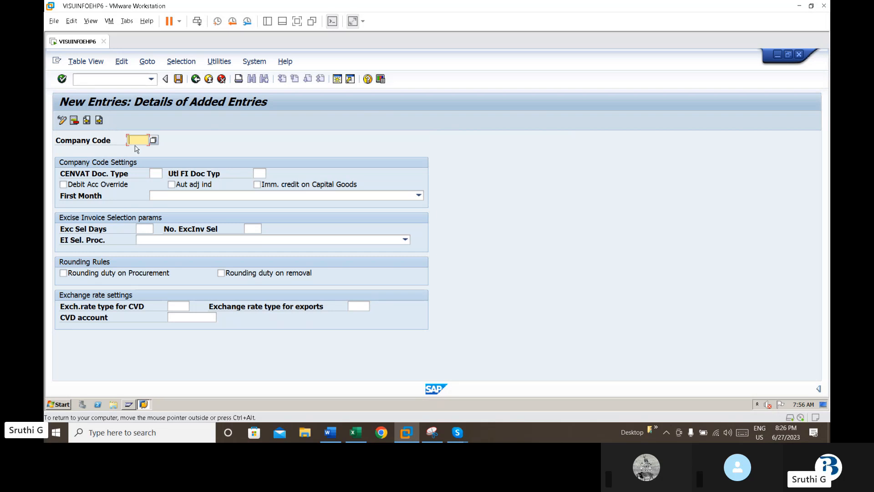
{"action": "type", "text": "ba12"}
{"action": "key", "text": "Return"}
{"action": "left_click", "coordinate": [179, 79]}
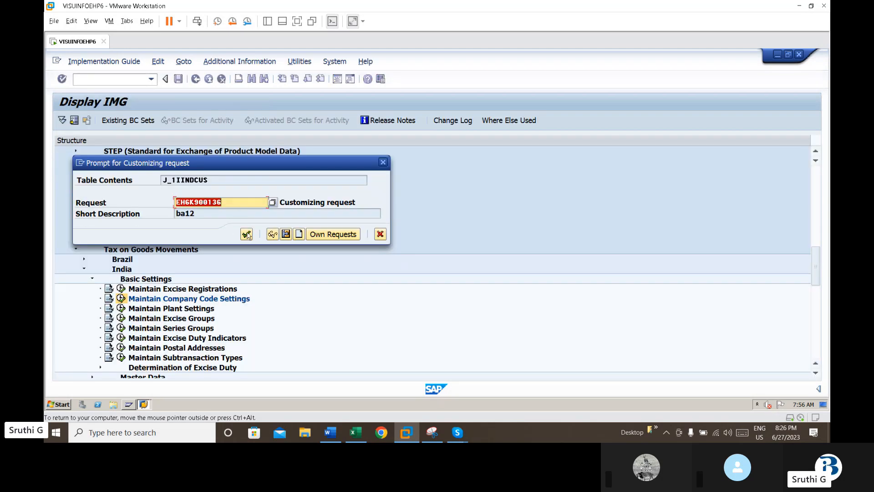
{"action": "left_click", "coordinate": [246, 234]}
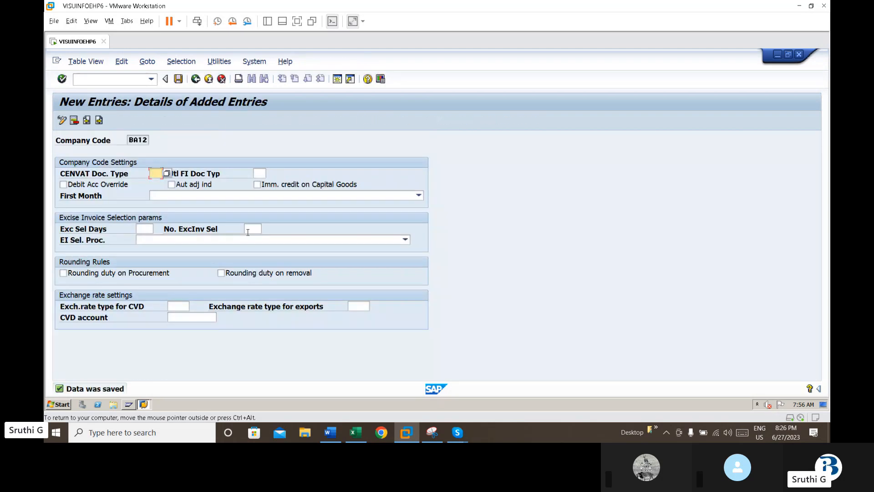